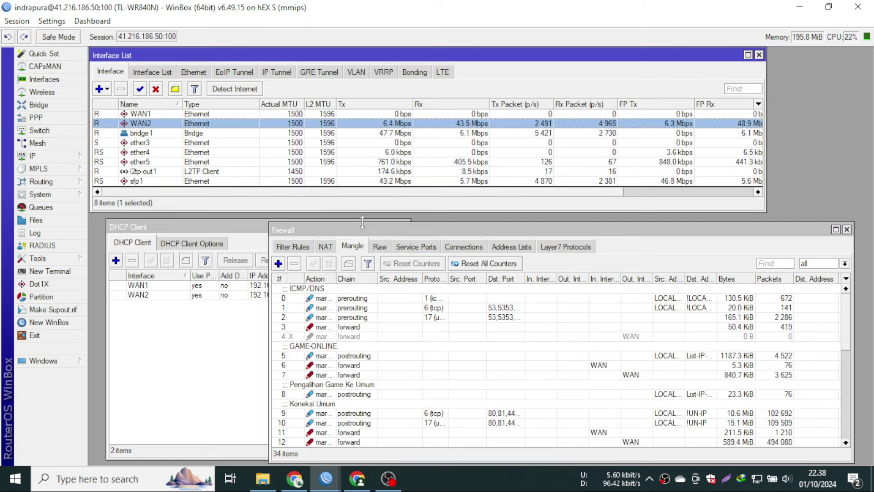
# - Examine the firewall mangle rules and the simple queues, looking at the disabled client queues and those using packet marks
pyautogui.scroll(-4, 410, 364)
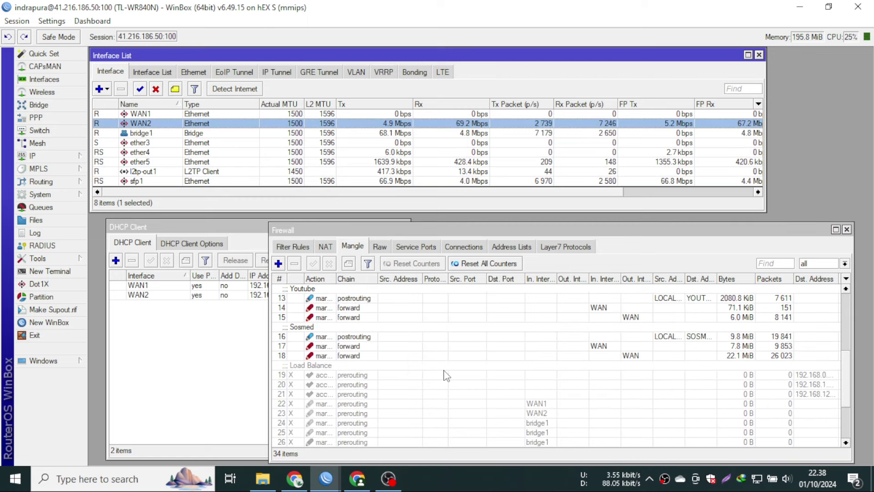
pyautogui.click(561, 369)
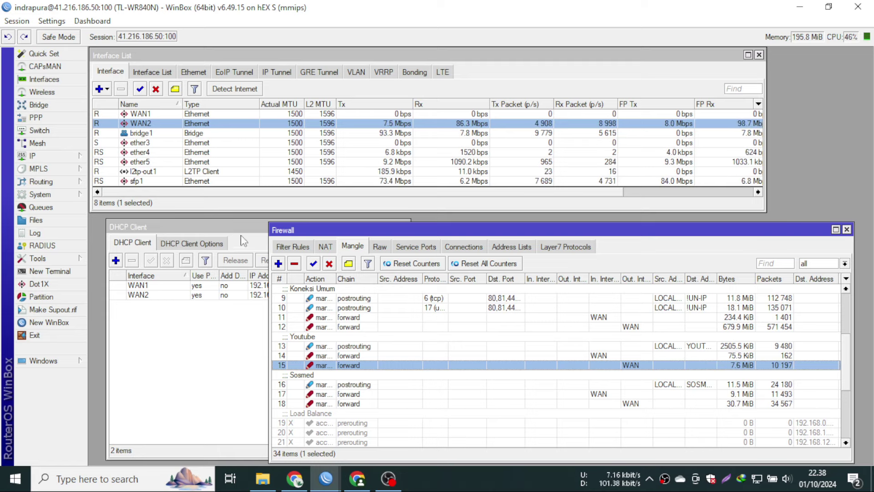
pyautogui.click(57, 207)
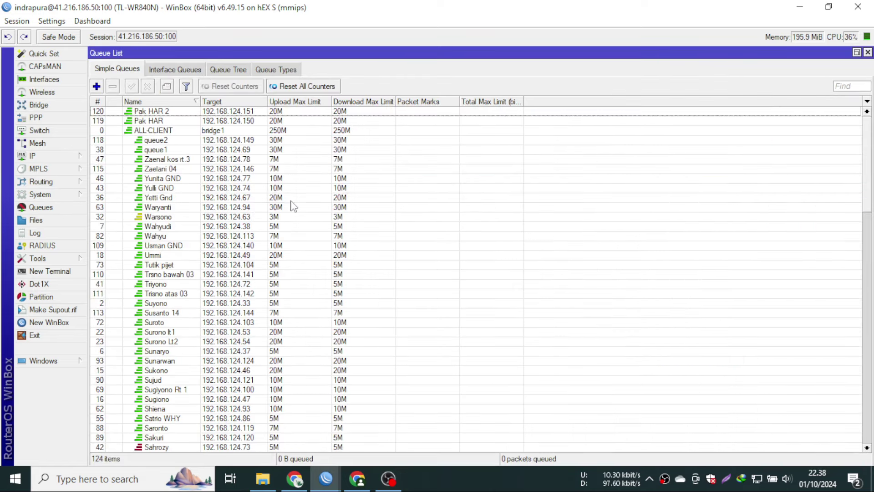
pyautogui.click(387, 302)
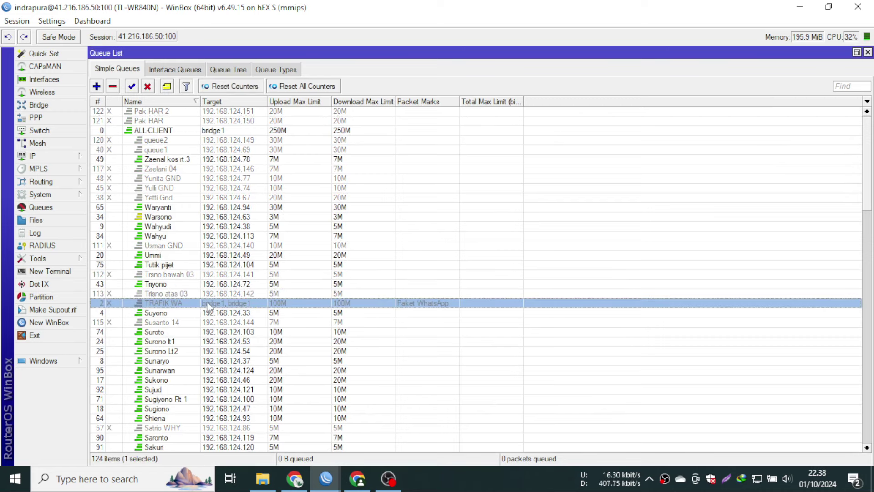
pyautogui.scroll(-3, 291, 300)
pyautogui.scroll(-10, 295, 303)
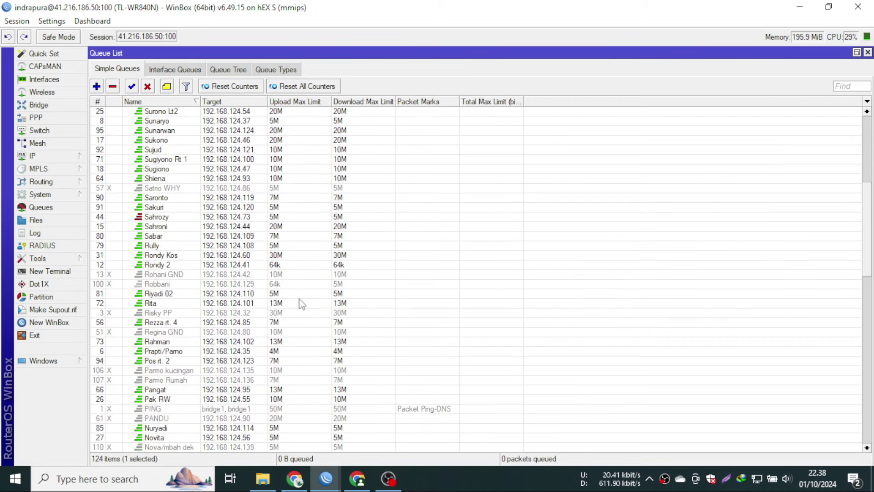
pyautogui.scroll(-6, 302, 304)
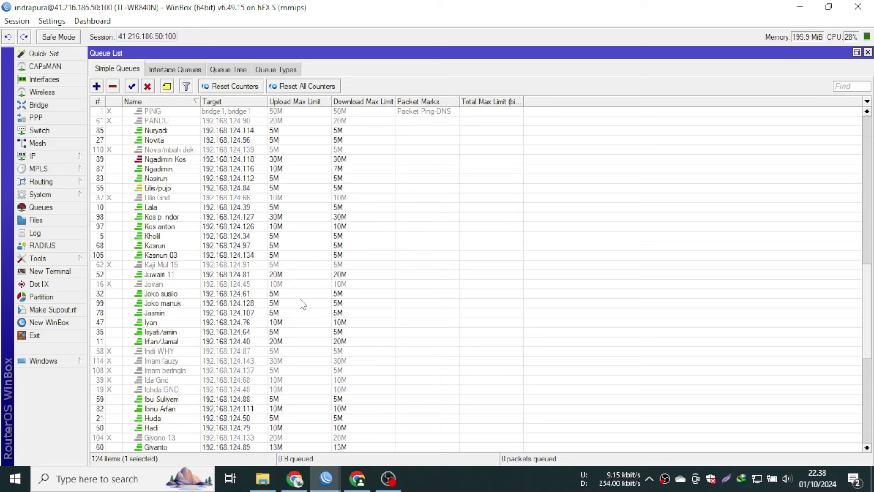
pyautogui.scroll(-3, 305, 304)
pyautogui.scroll(-4, 303, 303)
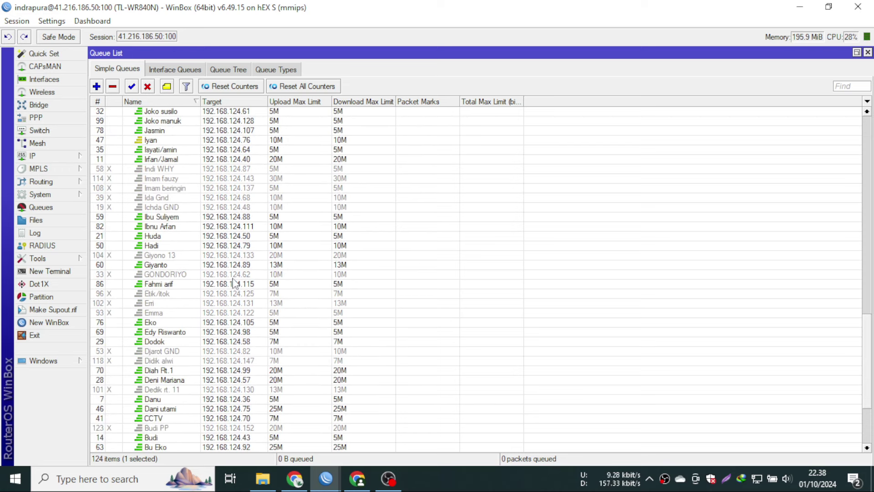
pyautogui.scroll(-4, 193, 308)
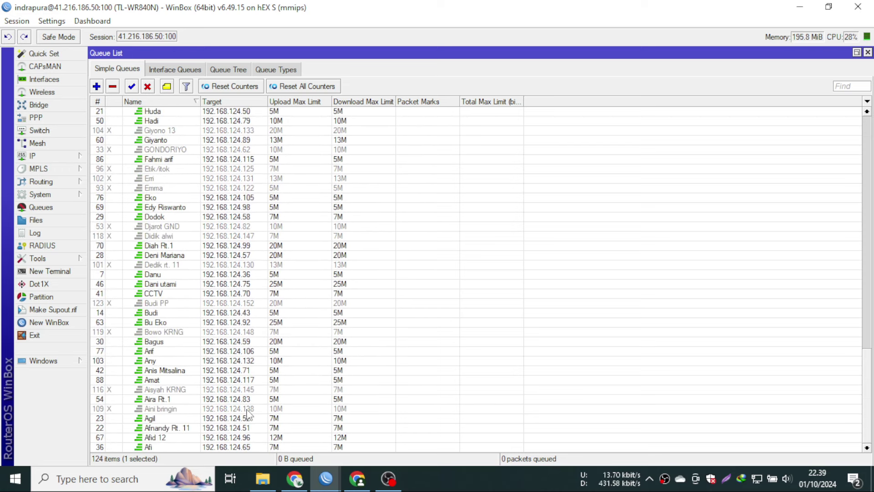
pyautogui.click(215, 332)
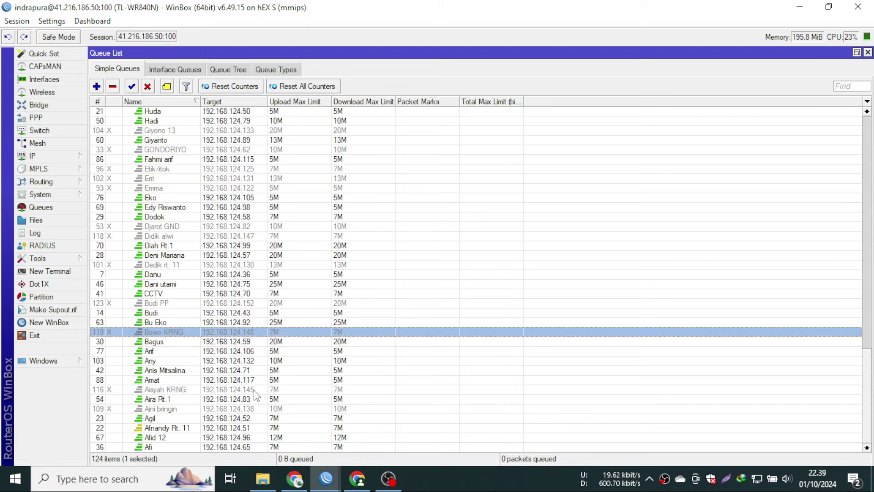
pyautogui.scroll(7, 246, 389)
pyautogui.scroll(8, 240, 386)
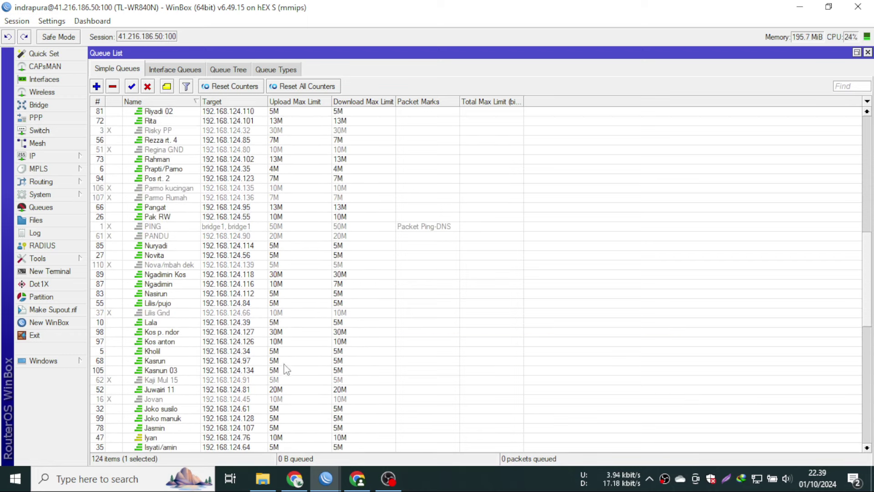
pyautogui.click(387, 236)
pyautogui.scroll(11, 399, 237)
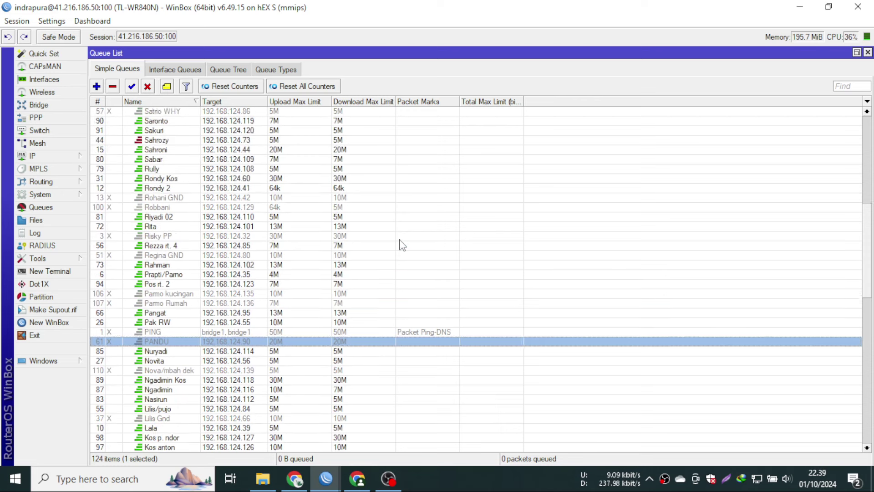
pyautogui.scroll(4, 402, 247)
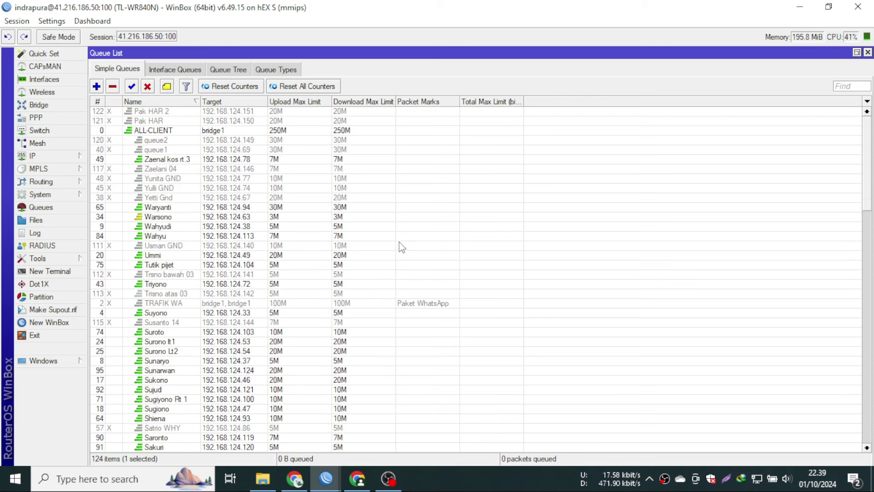
pyautogui.click(868, 53)
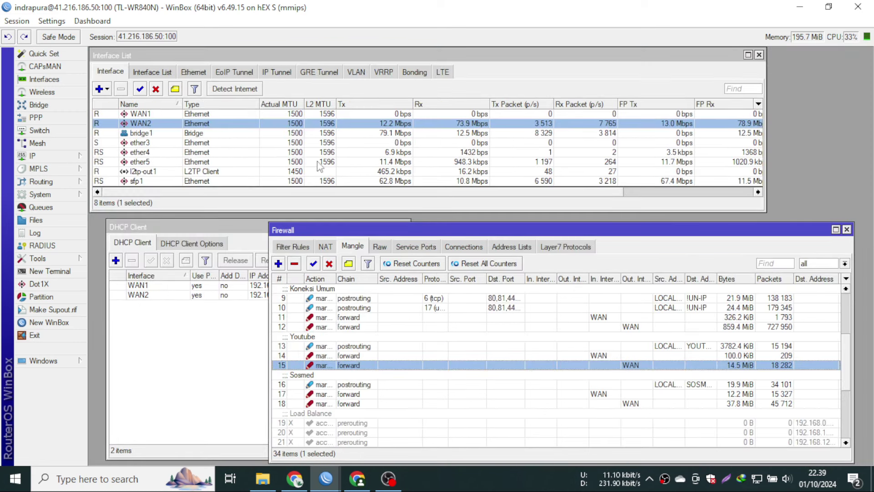
# - Enable all simple queues in the queue list at once and close the list
pyautogui.click(67, 210)
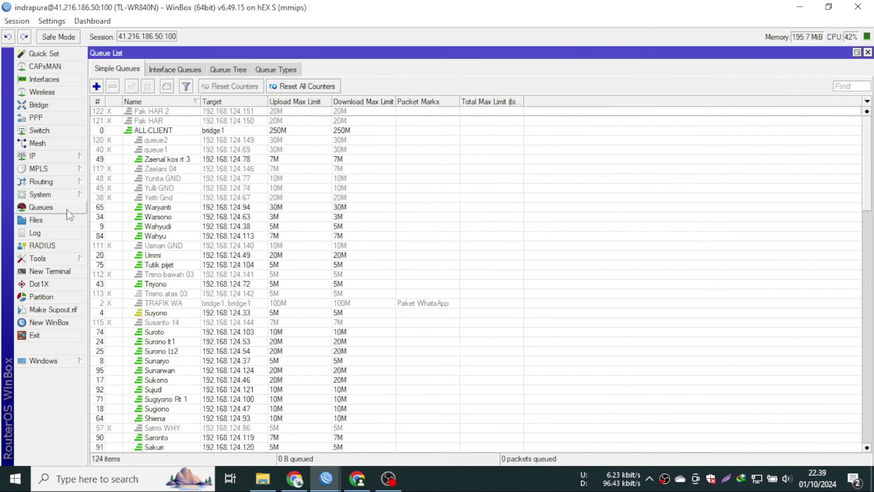
pyautogui.click(180, 217)
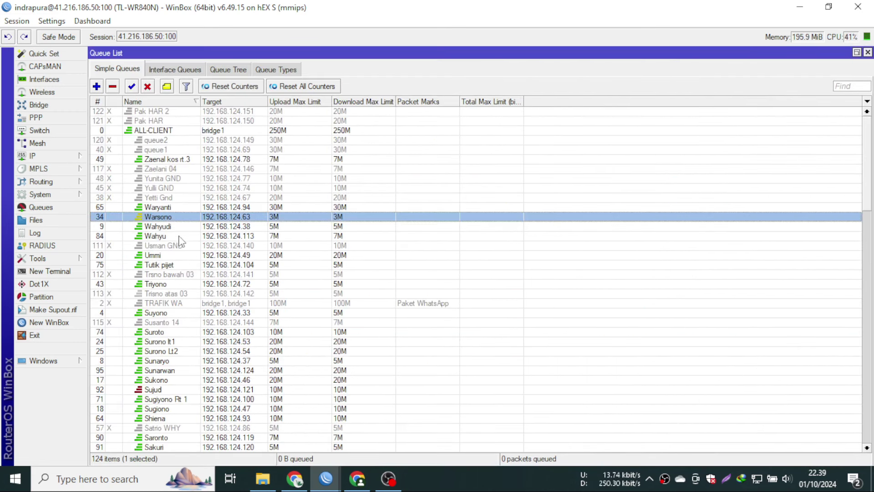
pyautogui.hotkey('ctrl', 'a')
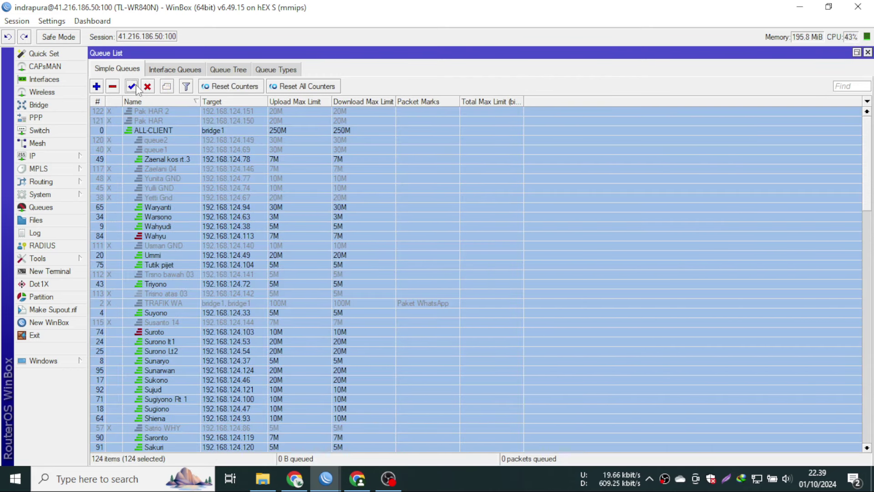
pyautogui.click(132, 86)
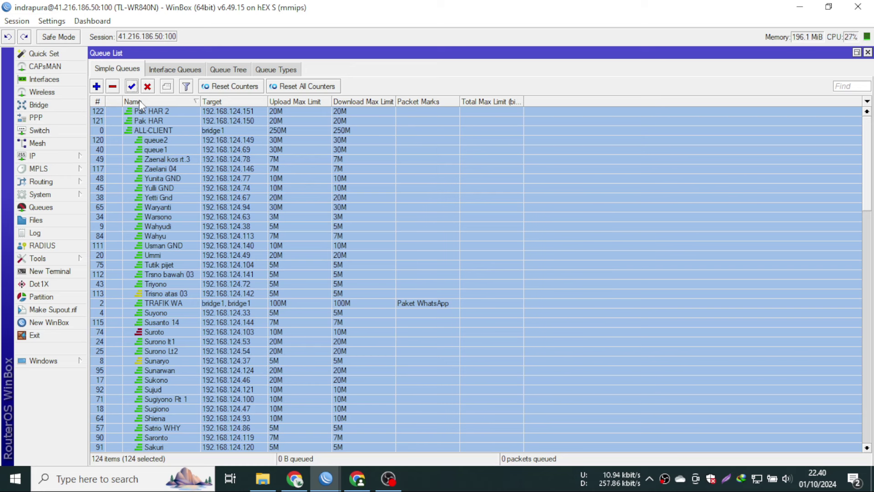
pyautogui.click(226, 275)
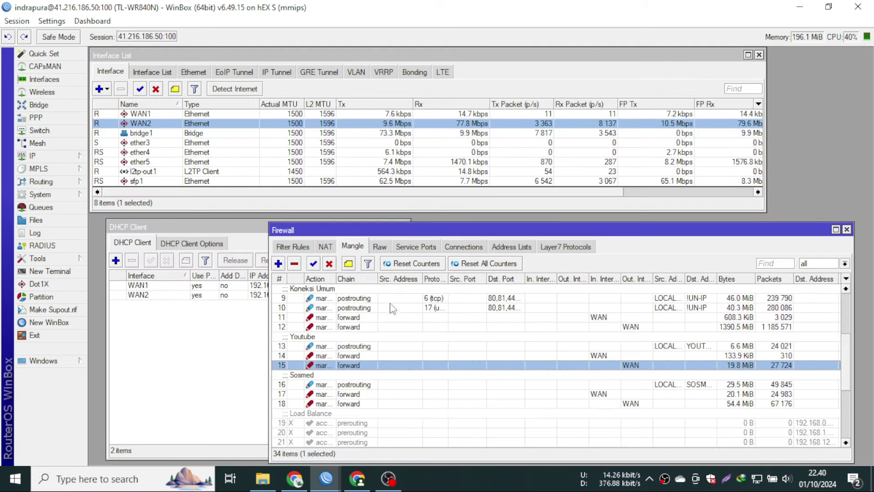
# - Delete all firewall mangle rules and close the firewall window
pyautogui.press('Up')
pyautogui.press('Down')
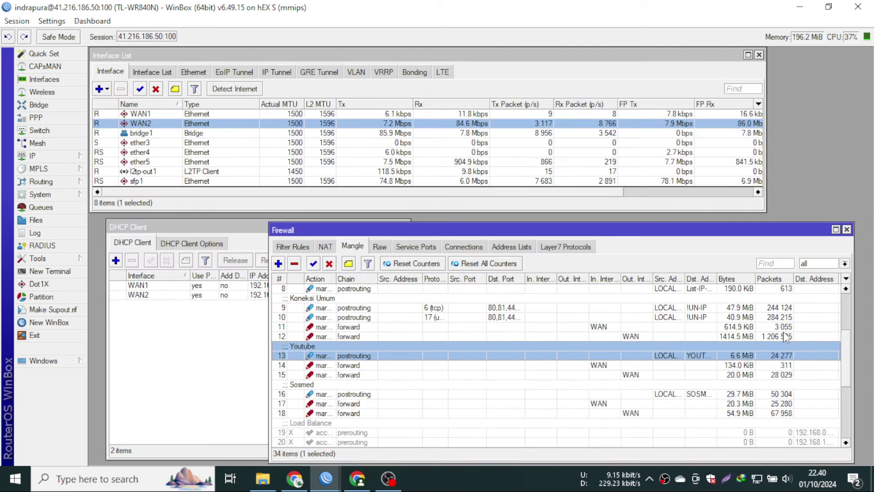
pyautogui.scroll(-5, 847, 354)
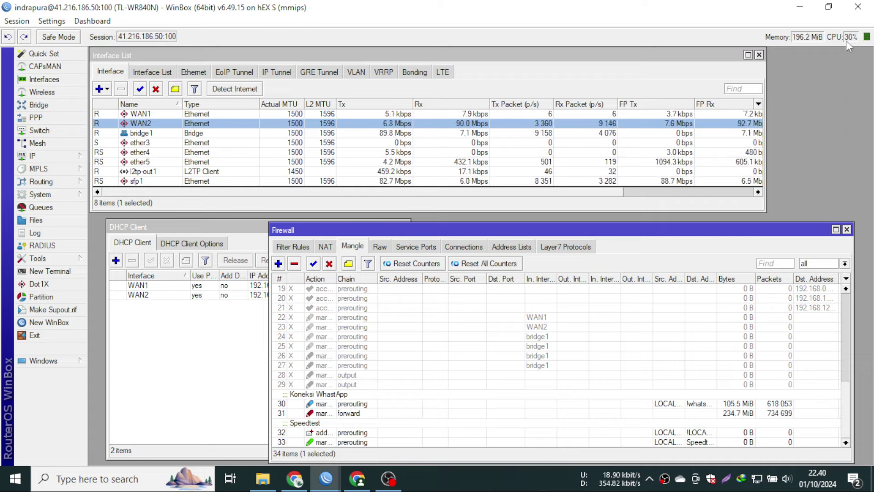
pyautogui.click(586, 336)
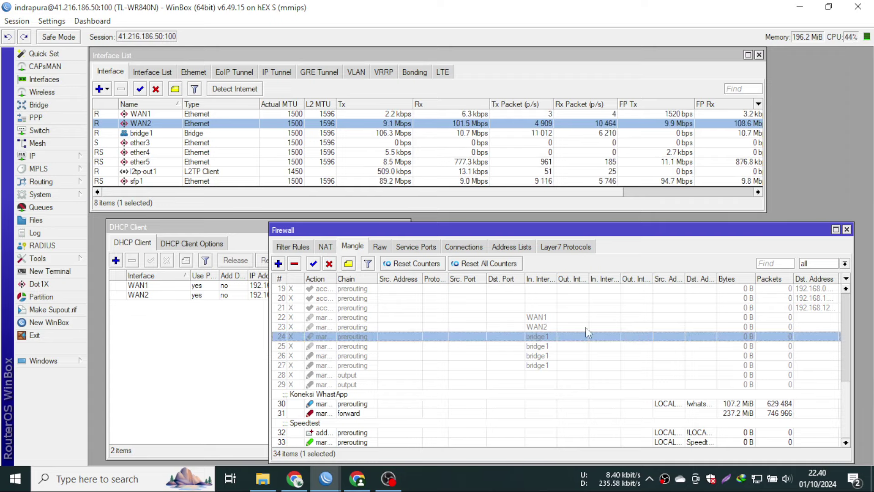
pyautogui.hotkey('ctrl', 'a')
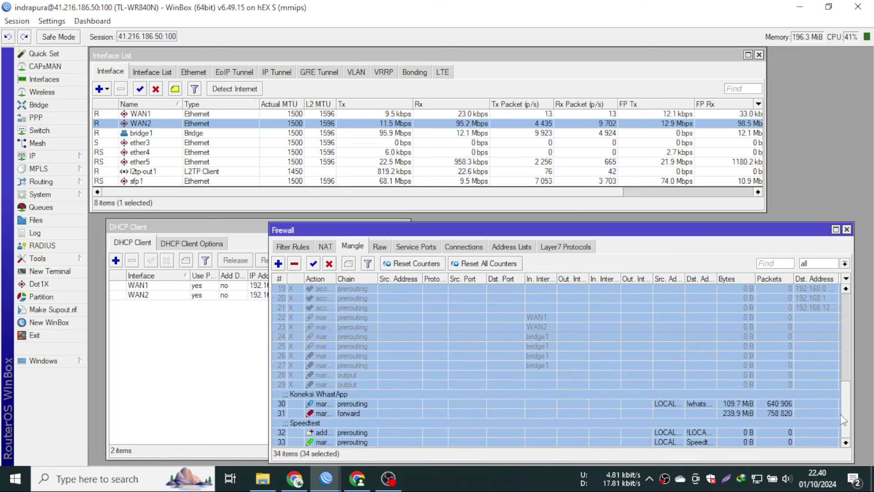
pyautogui.moveTo(844, 420); pyautogui.dragTo(847, 255)
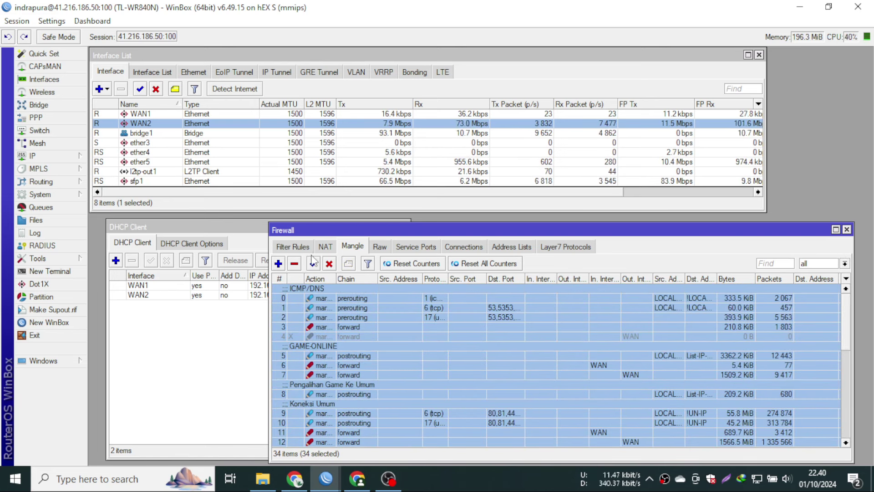
pyautogui.click(294, 264)
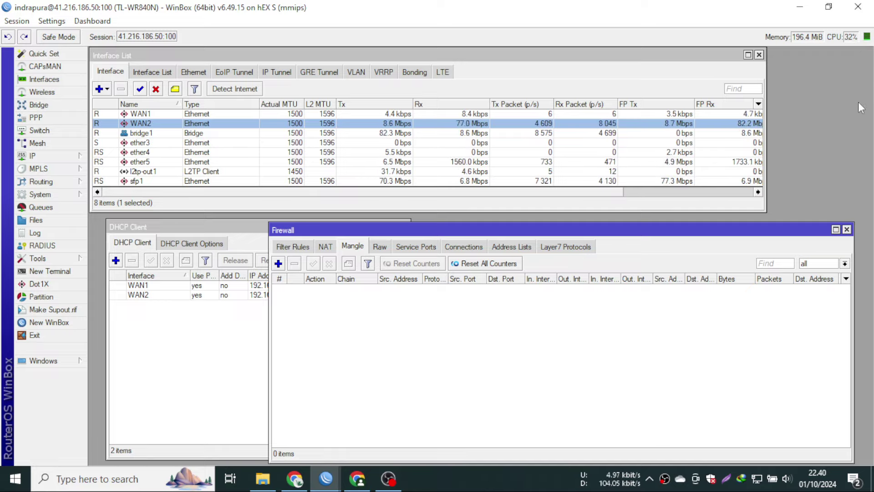
pyautogui.click(848, 230)
# - Delete the TRAFIK WA simple queue that uses the Paket WhatsApp packet mark
pyautogui.click(41, 207)
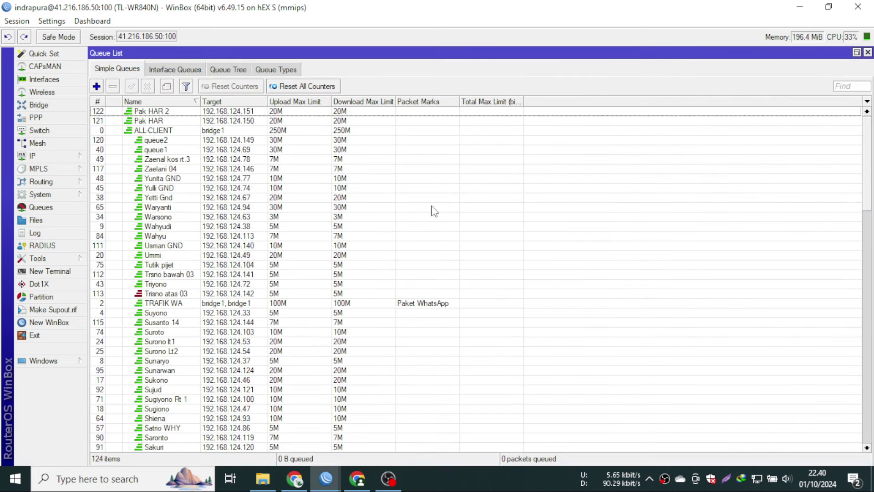
pyautogui.click(402, 303)
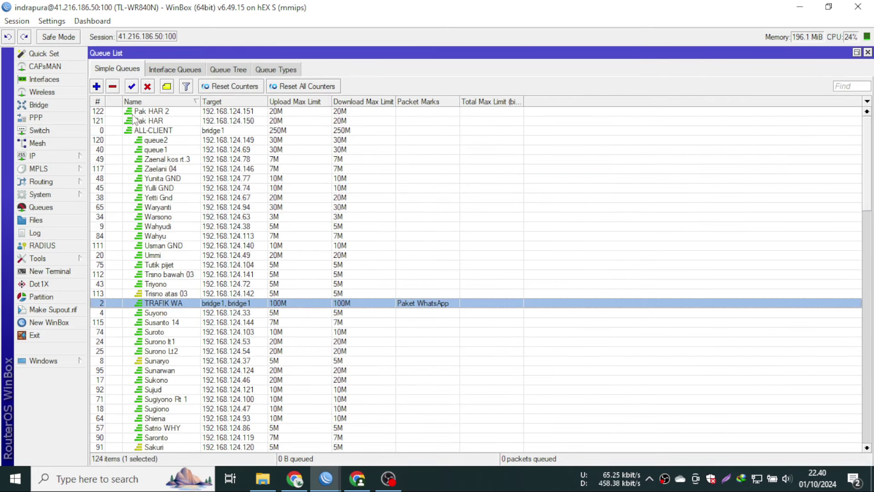
pyautogui.click(113, 86)
# - Delete the PING simple queue and check the rest of the list for queues with packet marks
pyautogui.scroll(-5, 382, 410)
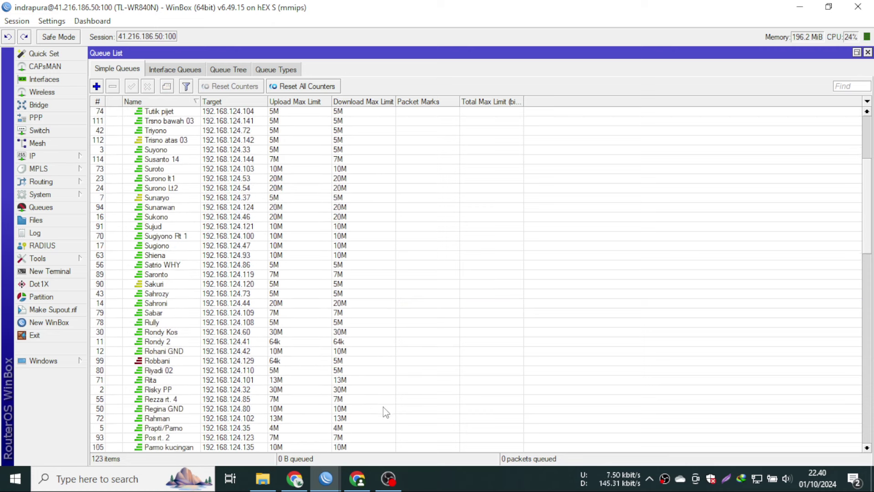
pyautogui.scroll(-5, 386, 413)
pyautogui.click(405, 351)
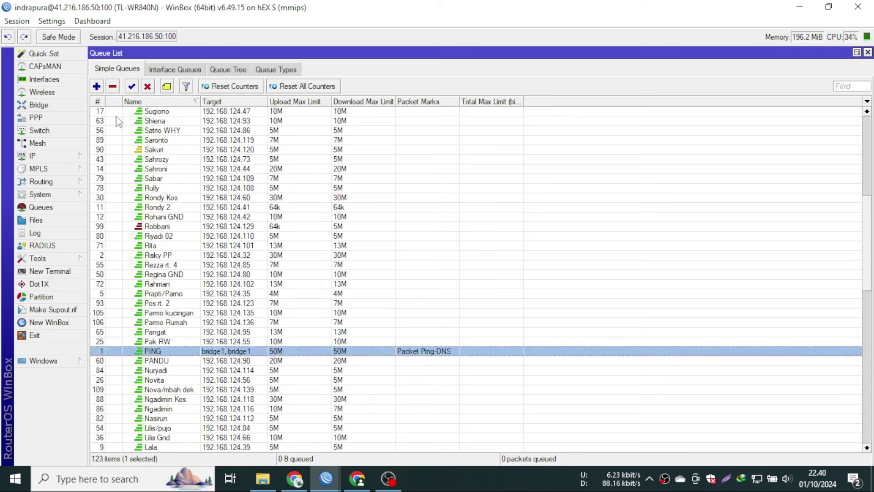
pyautogui.click(112, 86)
pyautogui.scroll(-6, 370, 414)
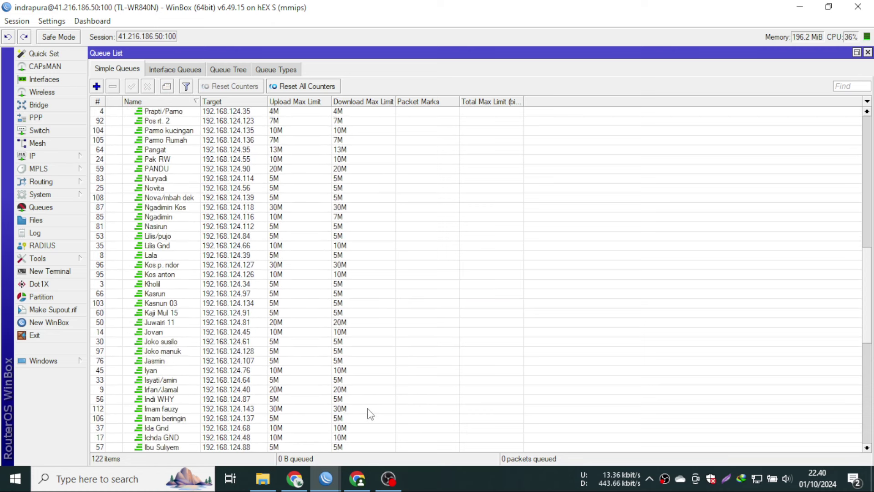
pyautogui.scroll(-6, 371, 413)
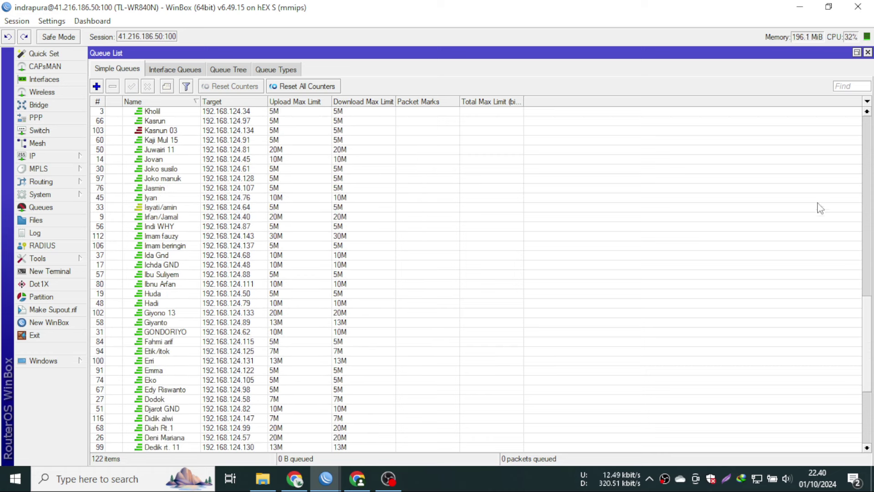
pyautogui.moveTo(867, 323); pyautogui.dragTo(866, 137)
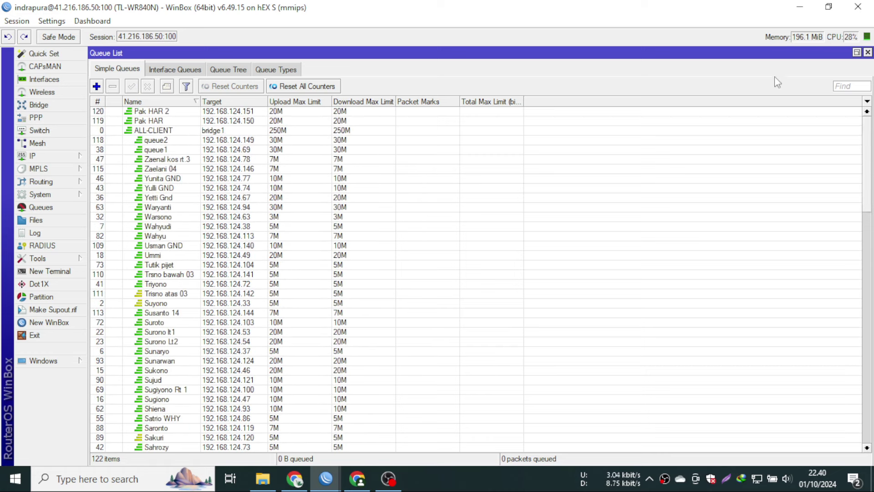
# - In the simple queue column settings, enable Download and turn off Download Max Limit and Packet Marks
pyautogui.rightClick(395, 114)
pyautogui.click(450, 169)
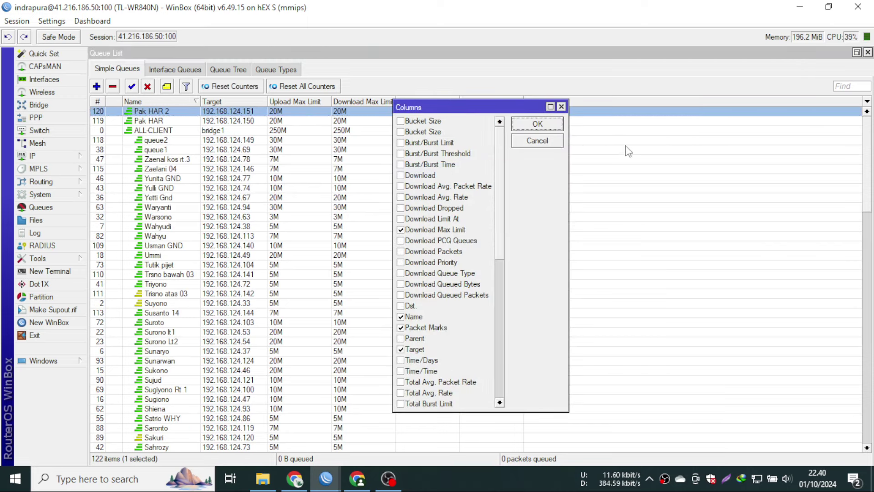
pyautogui.moveTo(503, 162)
pyautogui.mouseDown()
pyautogui.moveTo(504, 335)
pyautogui.moveTo(498, 157)
pyautogui.moveTo(496, 168)
pyautogui.mouseUp()
pyautogui.click(415, 176)
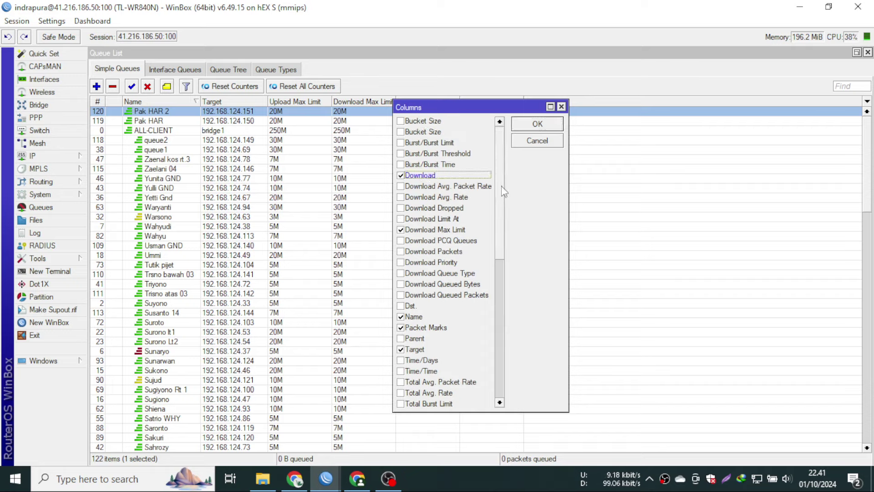
pyautogui.click(468, 231)
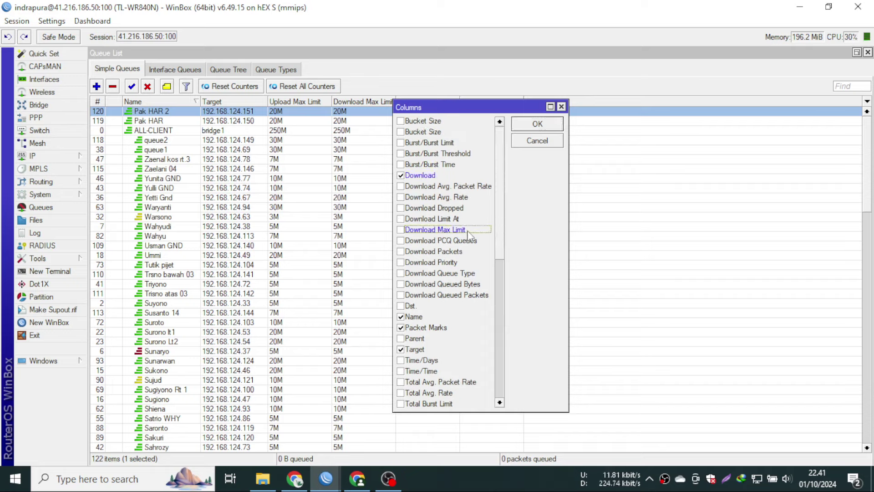
pyautogui.scroll(-1, 424, 321)
pyautogui.click(426, 307)
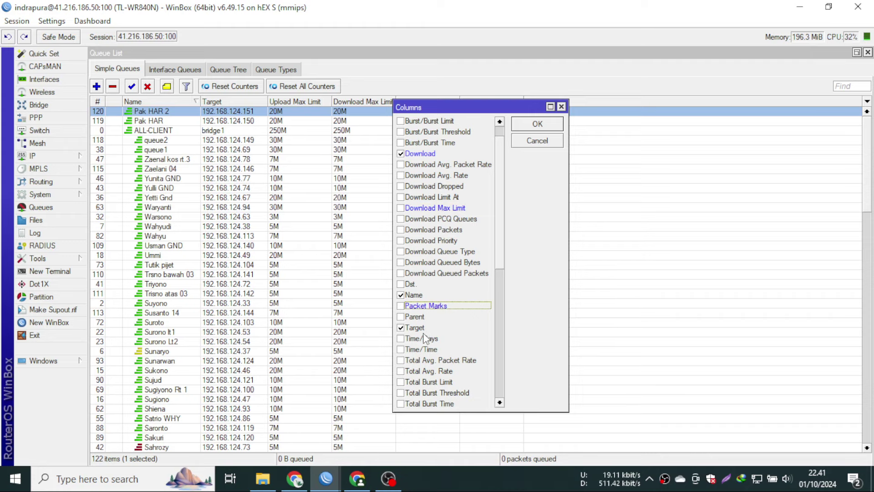
pyautogui.scroll(-5, 423, 328)
pyautogui.scroll(-2, 432, 314)
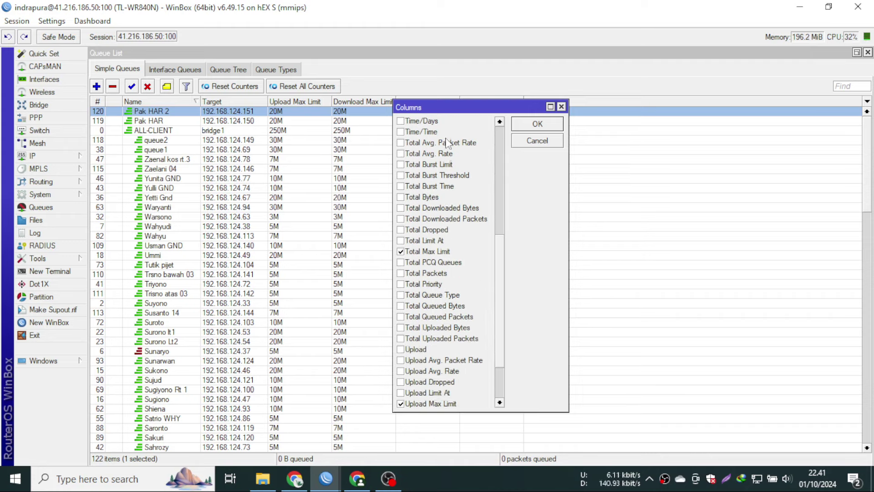
# - Turn off the Total Max Limit column, enable Upload and Total Bytes, and apply the column selection
pyautogui.moveTo(446, 108); pyautogui.dragTo(488, 145)
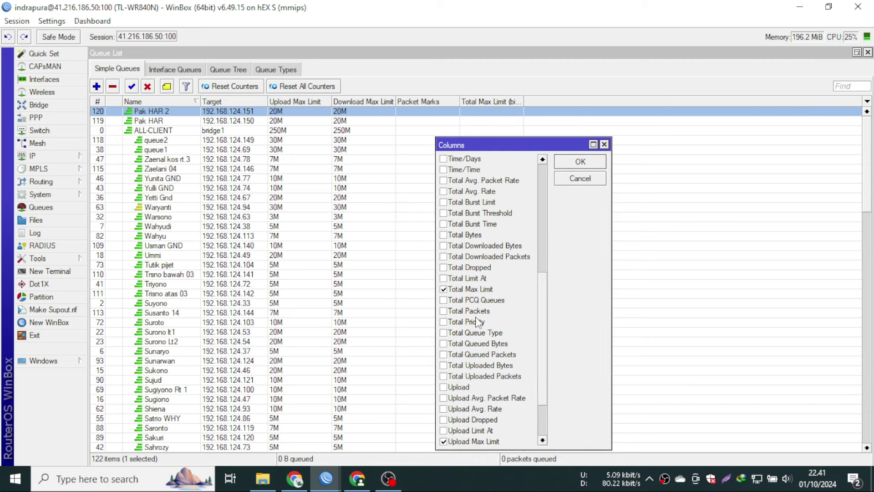
pyautogui.click(473, 291)
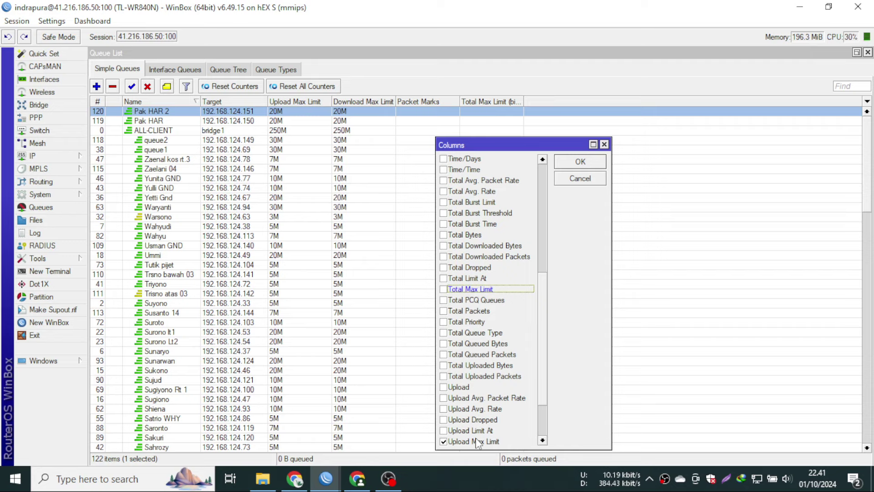
pyautogui.scroll(-2, 478, 438)
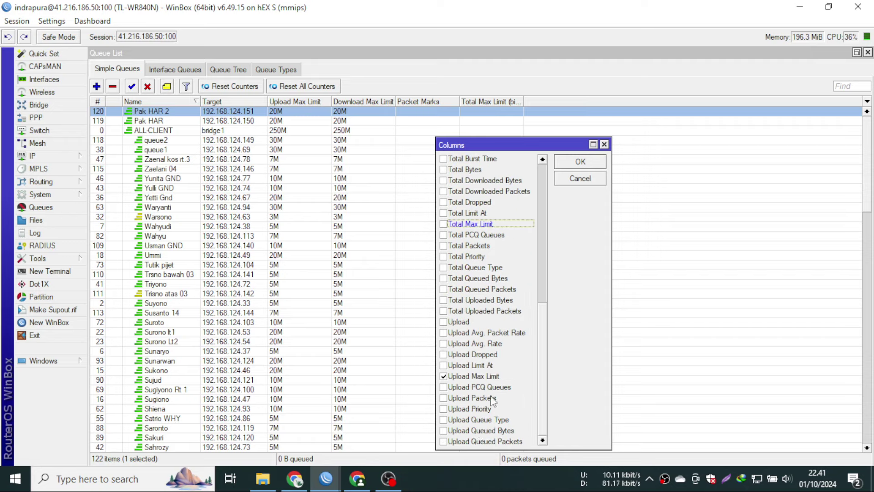
pyautogui.click(465, 323)
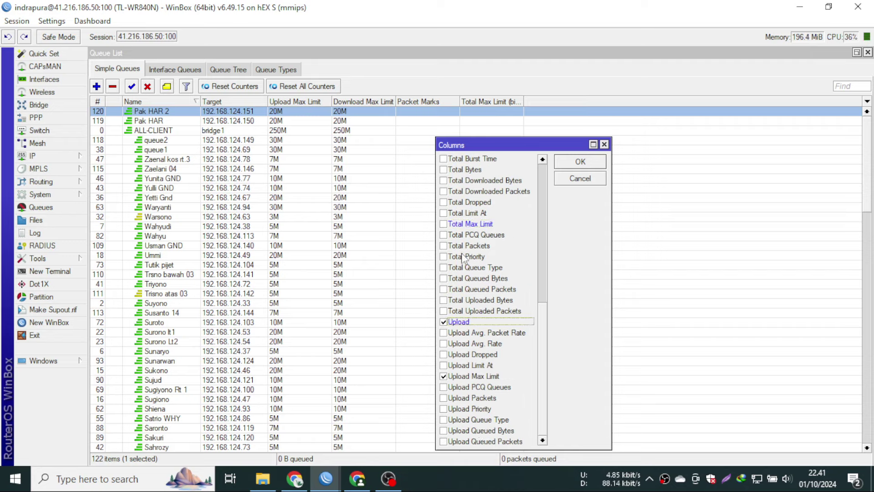
pyautogui.scroll(1, 475, 223)
pyautogui.scroll(4, 475, 223)
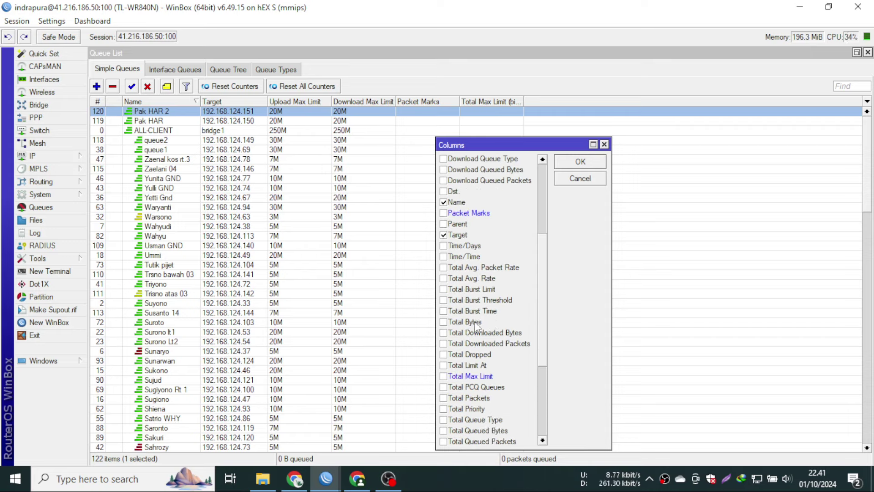
pyautogui.scroll(5, 482, 319)
pyautogui.click(580, 161)
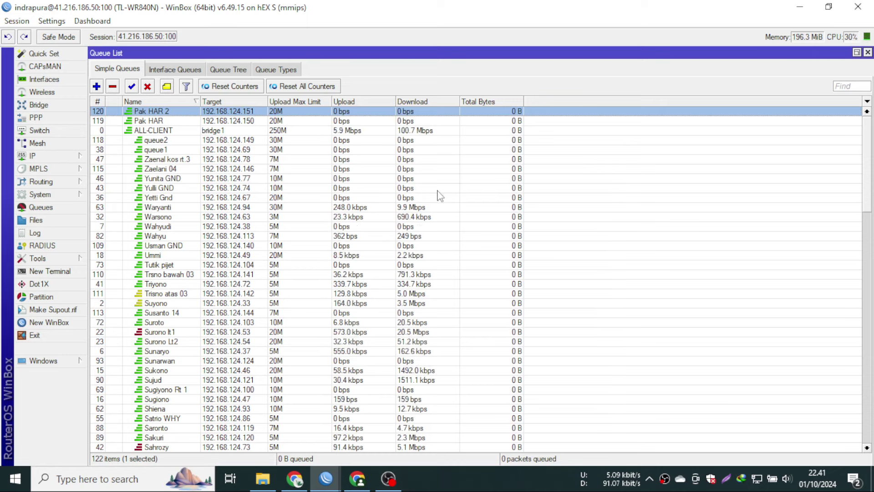
# - Show the Download Max Limit column in the simple queue list again
pyautogui.rightClick(276, 192)
pyautogui.click(336, 241)
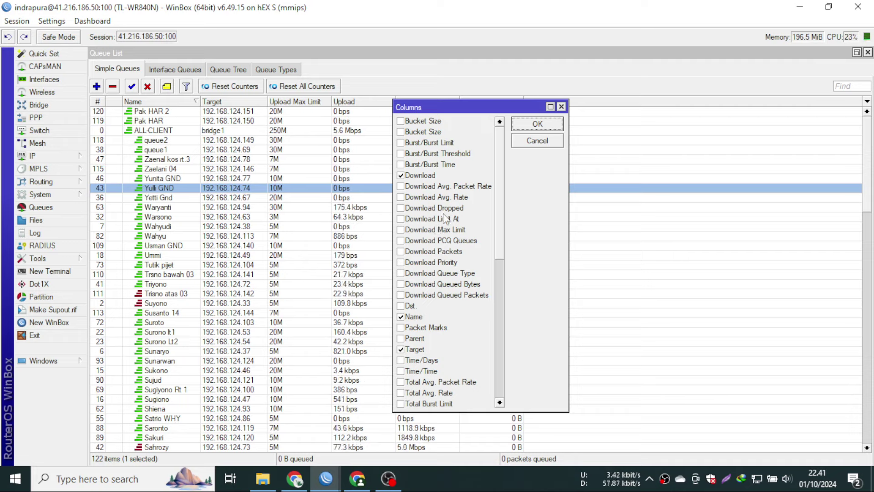
pyautogui.scroll(-1, 444, 269)
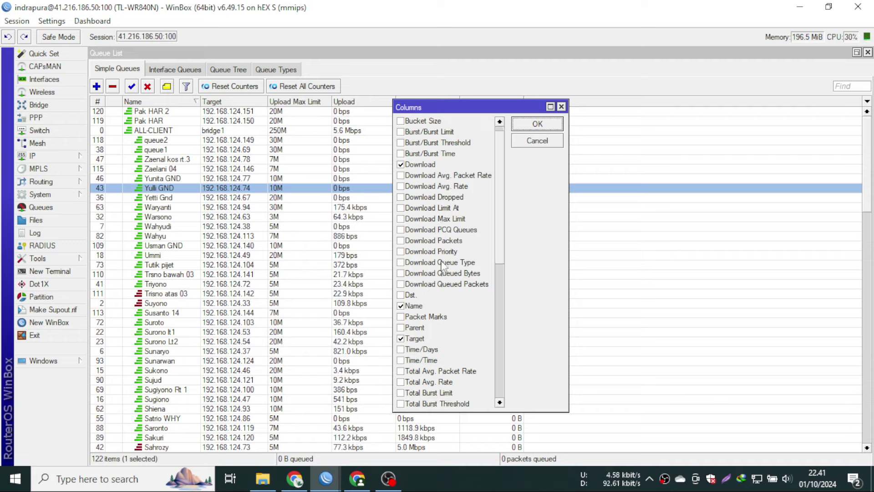
pyautogui.click(434, 219)
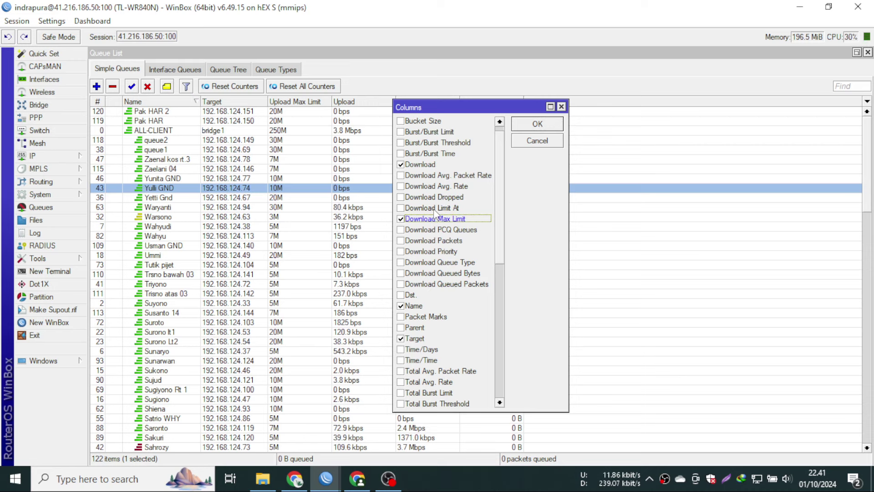
pyautogui.click(536, 126)
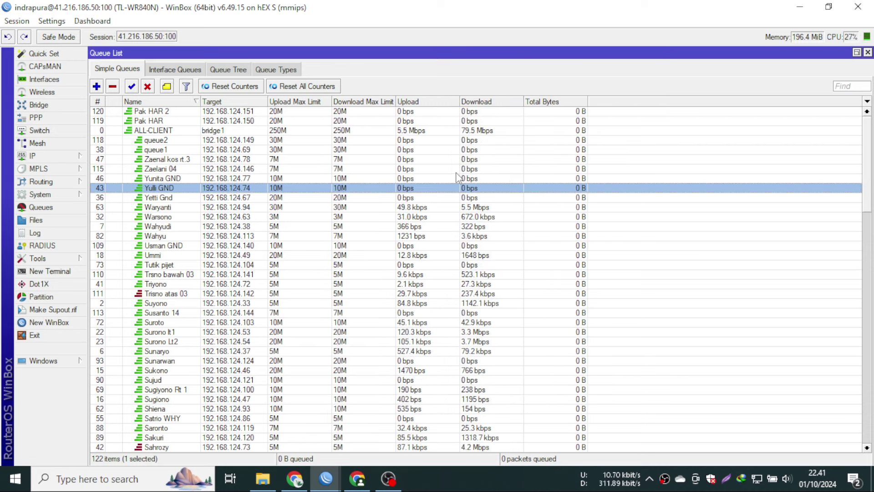
# - Replace the Total Bytes column with Total Downloaded Bytes and Total Uploaded Bytes in the simple queue list
pyautogui.rightClick(458, 178)
pyautogui.click(501, 232)
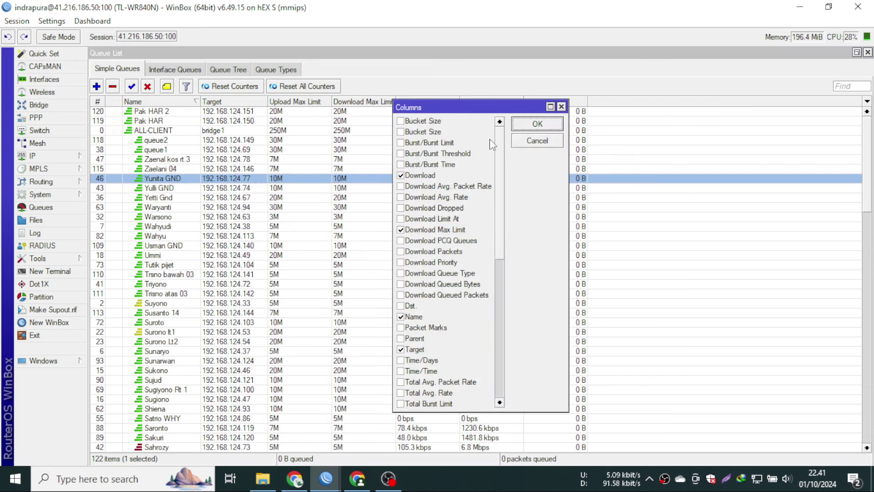
pyautogui.scroll(-9, 492, 145)
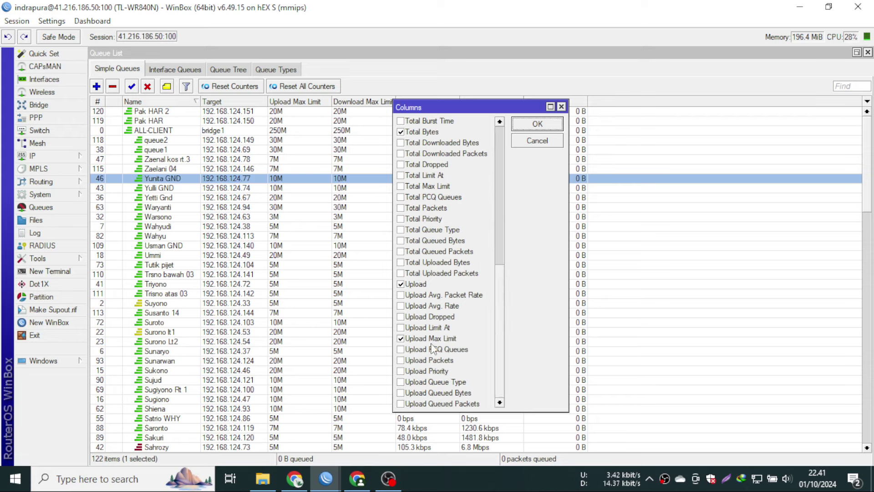
pyautogui.scroll(5, 432, 348)
pyautogui.click(433, 187)
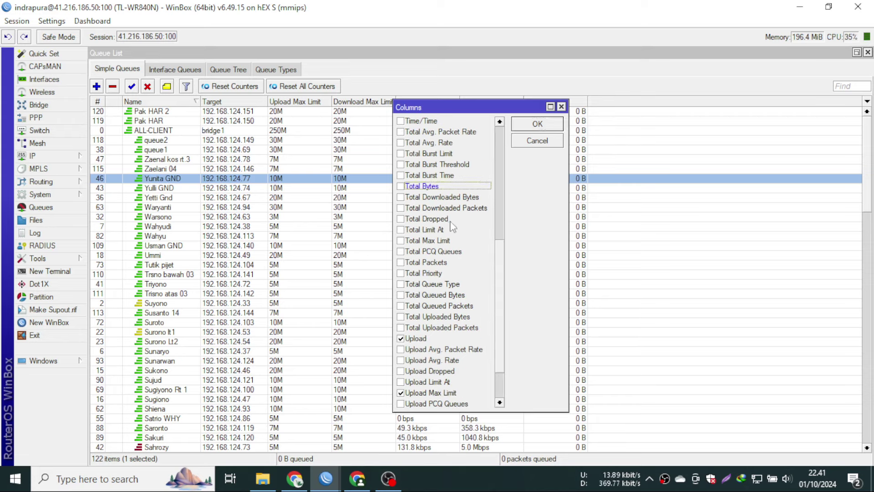
pyautogui.click(454, 198)
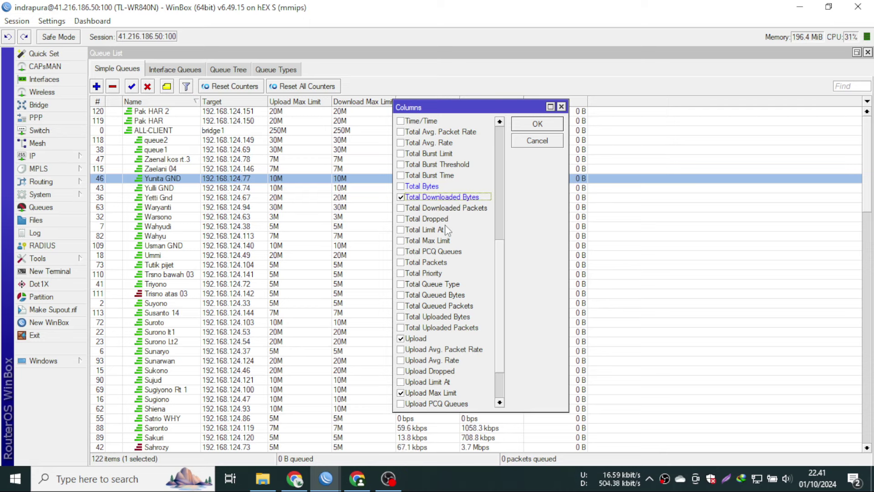
pyautogui.click(474, 318)
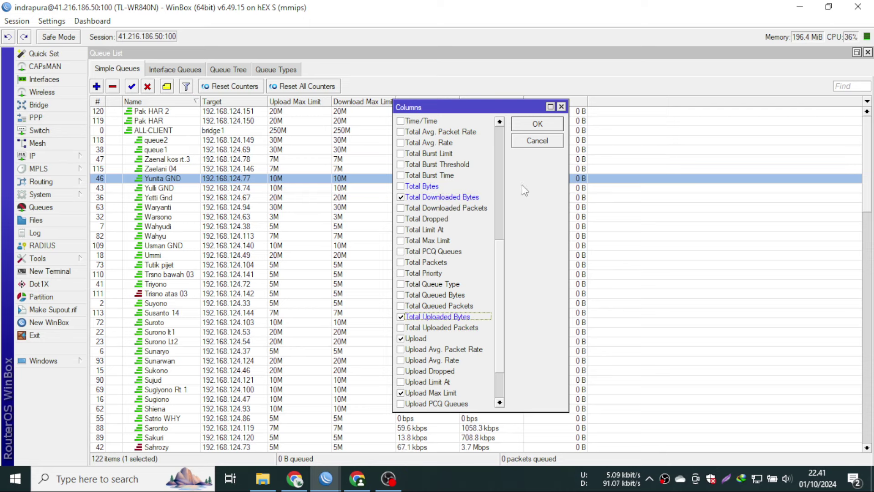
pyautogui.click(537, 123)
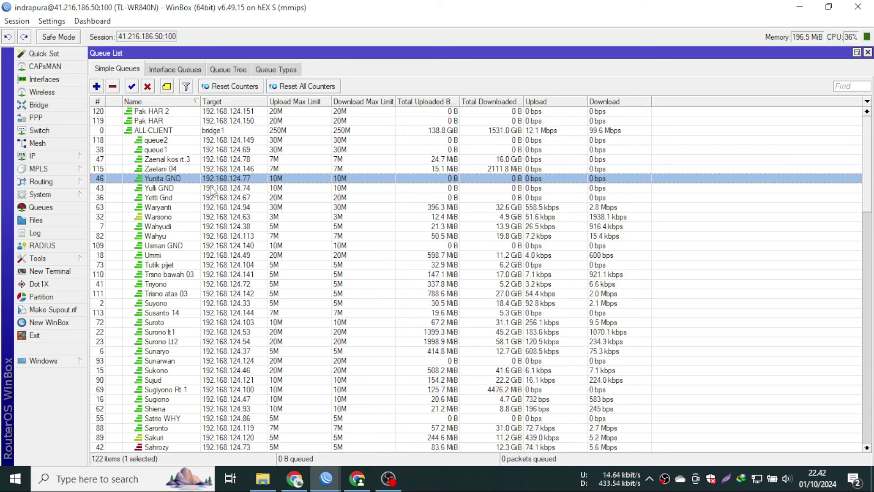
# - Set the ALL-CLIENT simple queue's target to 192.168.124.0/24 and close the queue list
pyautogui.click(580, 134)
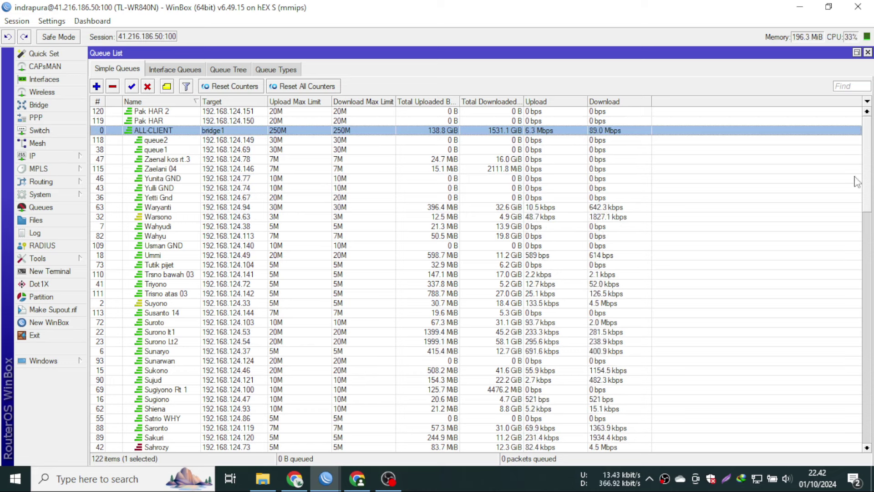
pyautogui.moveTo(868, 173); pyautogui.dragTo(867, 122)
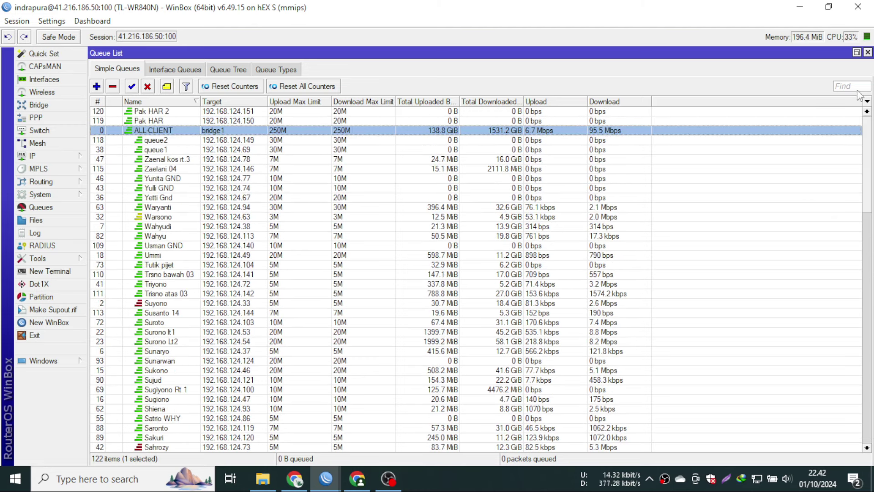
pyautogui.doubleClick(246, 132)
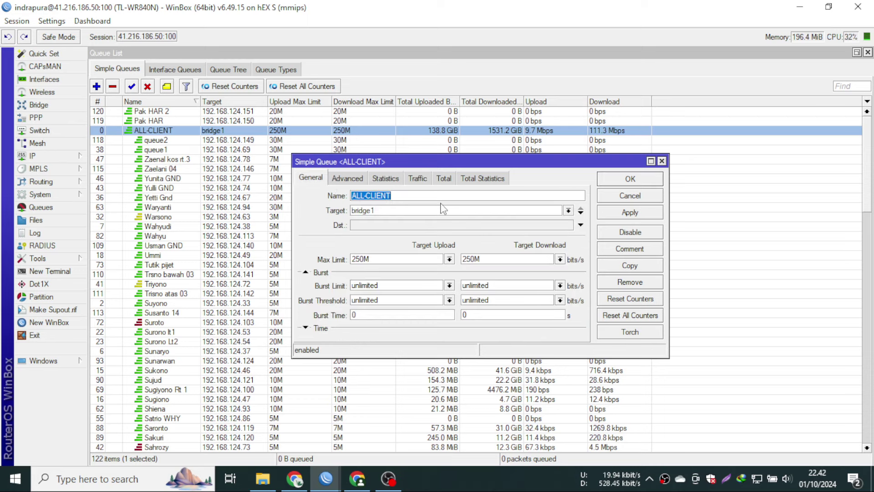
pyautogui.click(441, 209)
pyautogui.doubleClick(439, 209)
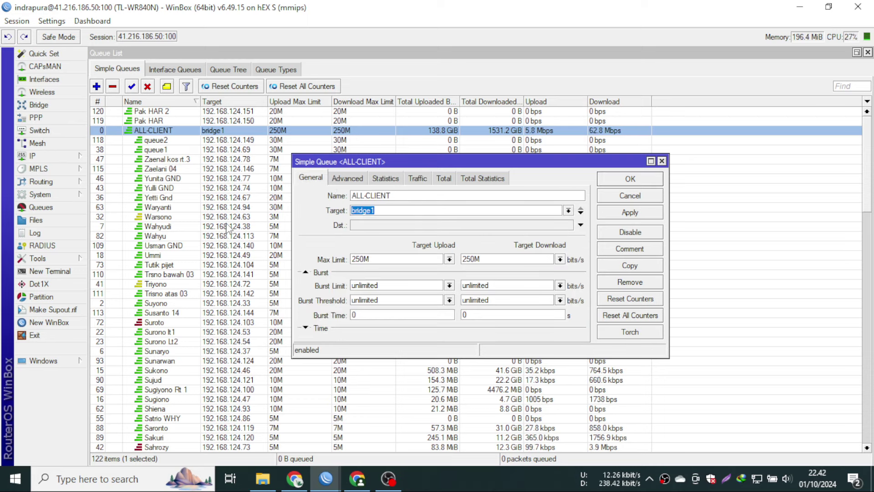
pyautogui.write('192.168.124.0')
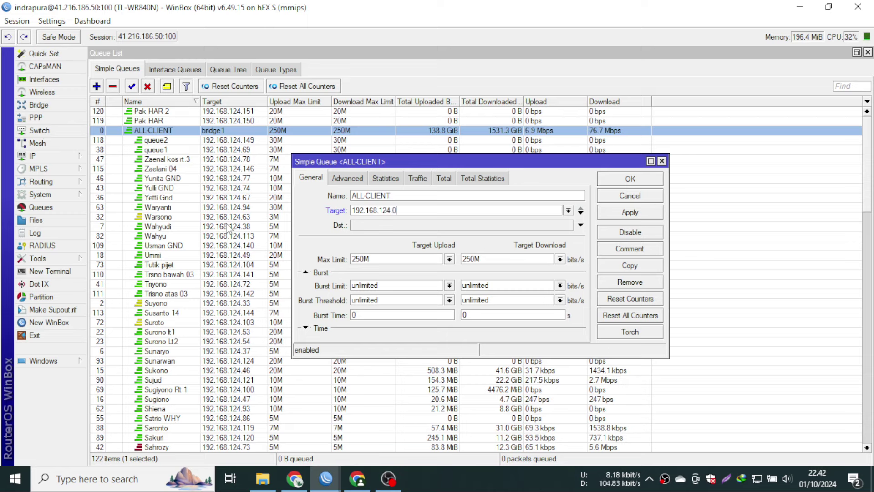
pyautogui.write('/24')
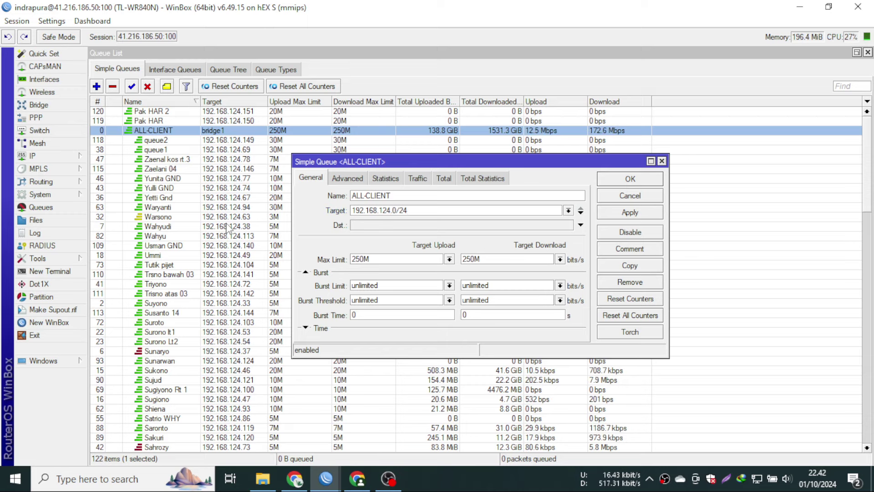
pyautogui.press('Return')
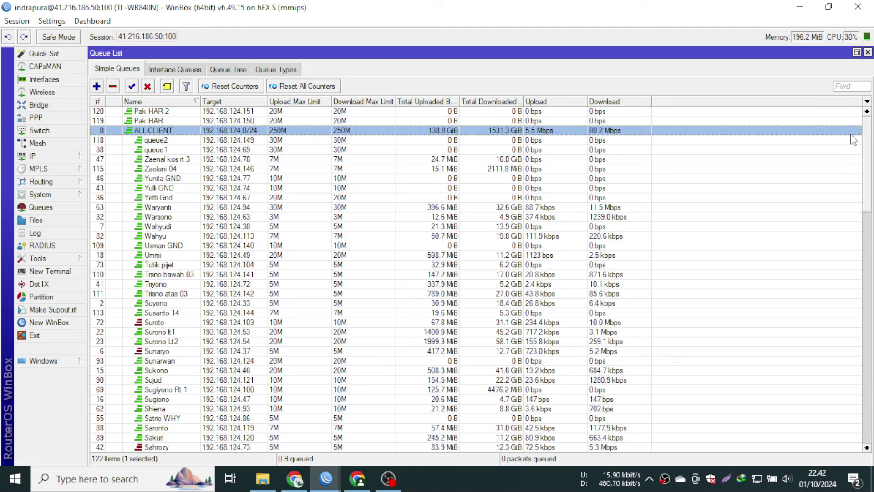
pyautogui.moveTo(868, 162); pyautogui.dragTo(825, 34)
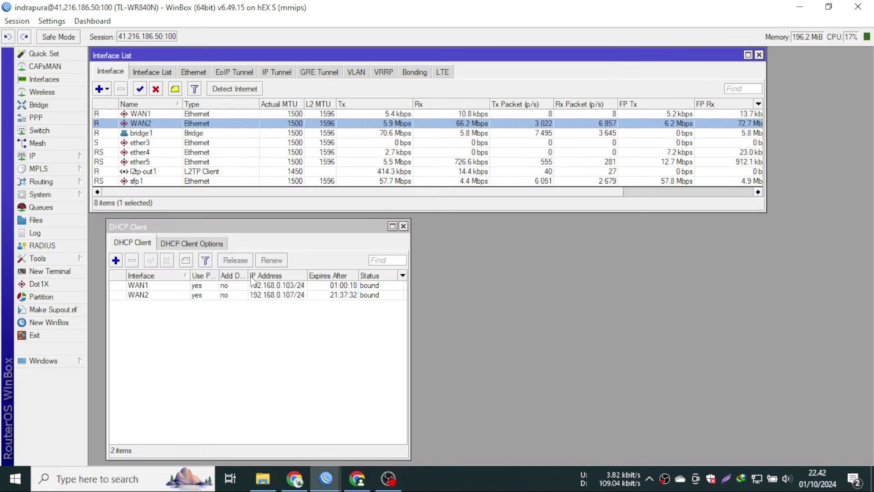
# - Check the IP addresses of the WAN1 and WAN2 DHCP clients and look through the neighbor list
pyautogui.click(260, 295)
pyautogui.click(262, 286)
pyautogui.click(261, 295)
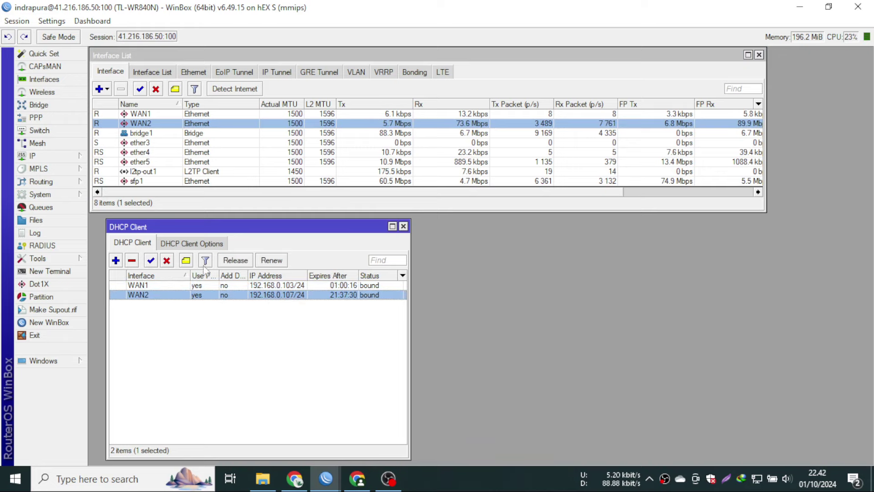
pyautogui.click(46, 156)
pyautogui.click(136, 292)
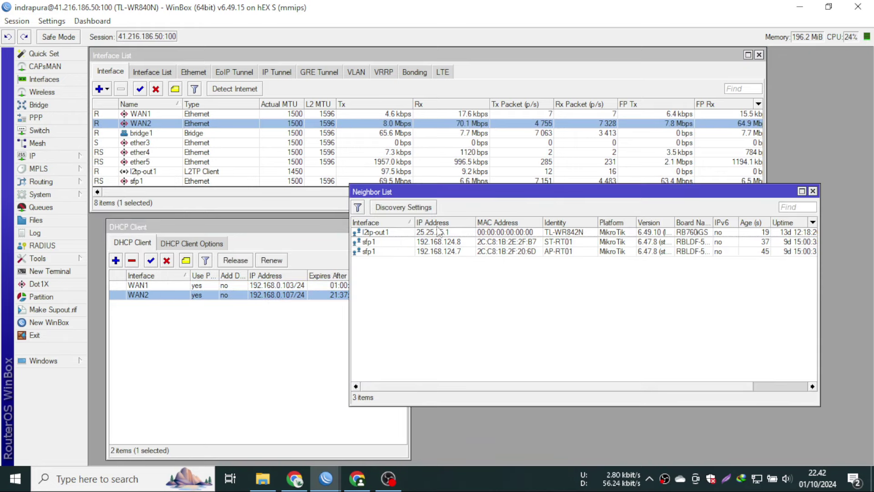
pyautogui.press('Escape')
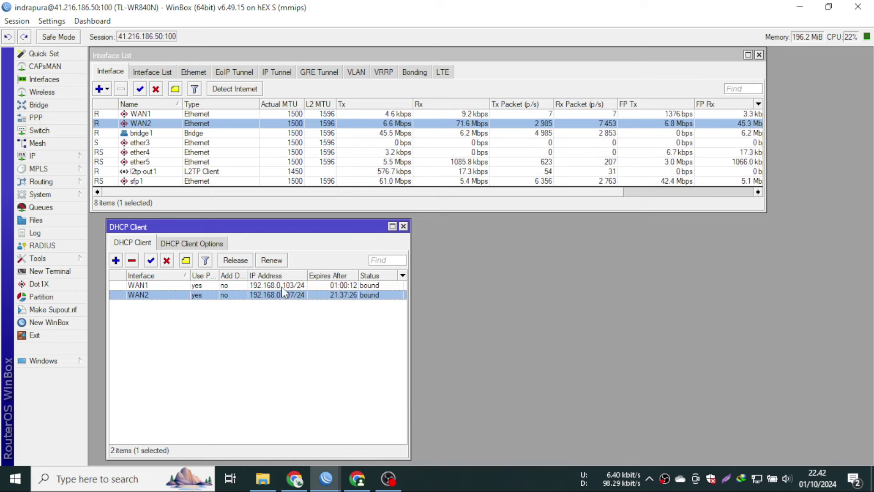
# - Examine the WAN1 DHCP client's advanced options and lease status, including its gateway and DNS, without changing anything
pyautogui.doubleClick(297, 286)
pyautogui.click(653, 243)
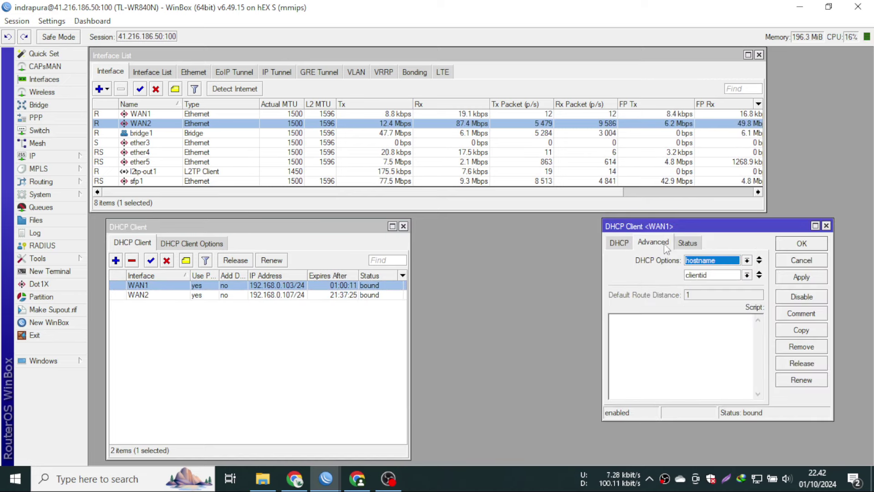
pyautogui.click(687, 243)
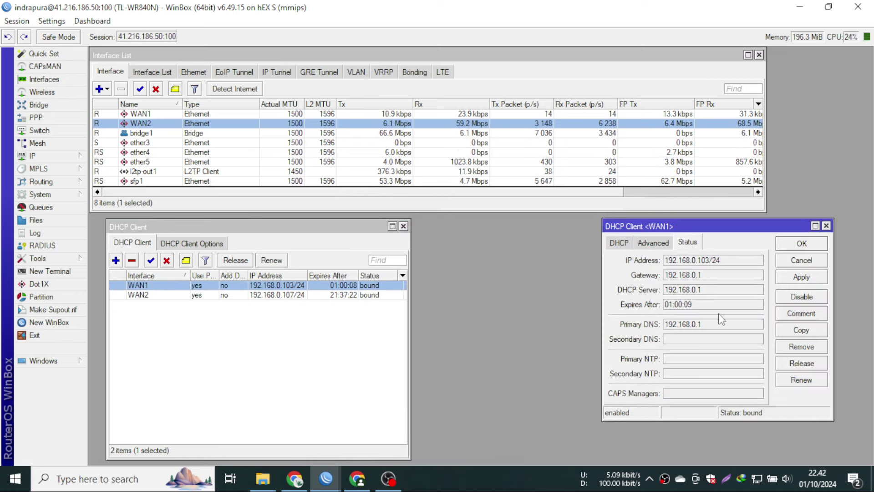
pyautogui.click(802, 260)
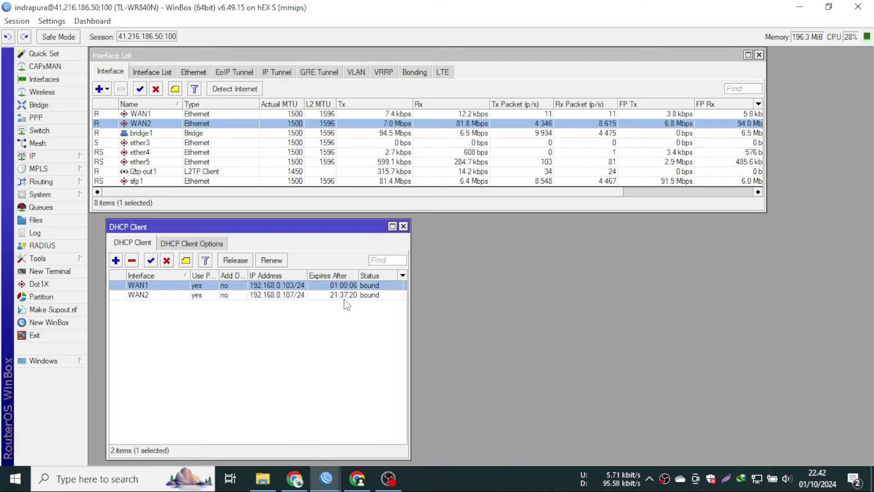
# - Check the WAN2 DHCP client's settings without changing anything
pyautogui.doubleClick(346, 294)
pyautogui.click(811, 262)
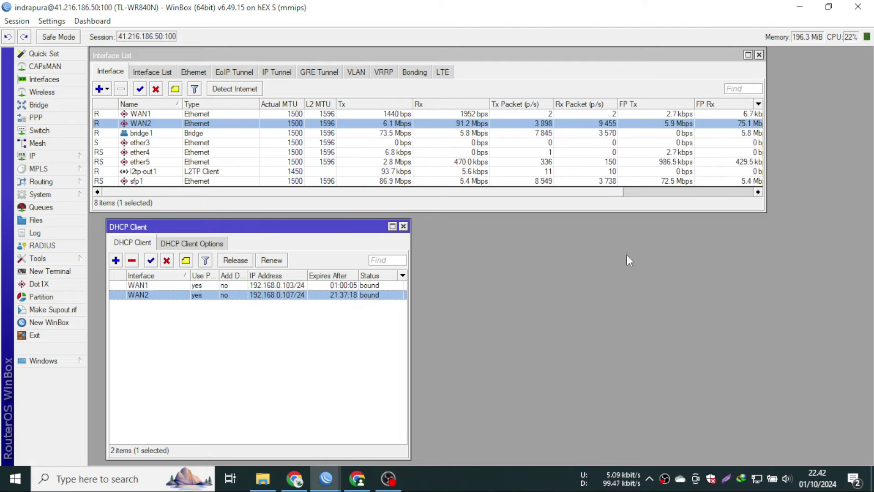
# - Open the route list and remove the four default routes with routing marks ke-ISP1 and ke-ISP2
pyautogui.click(36, 155)
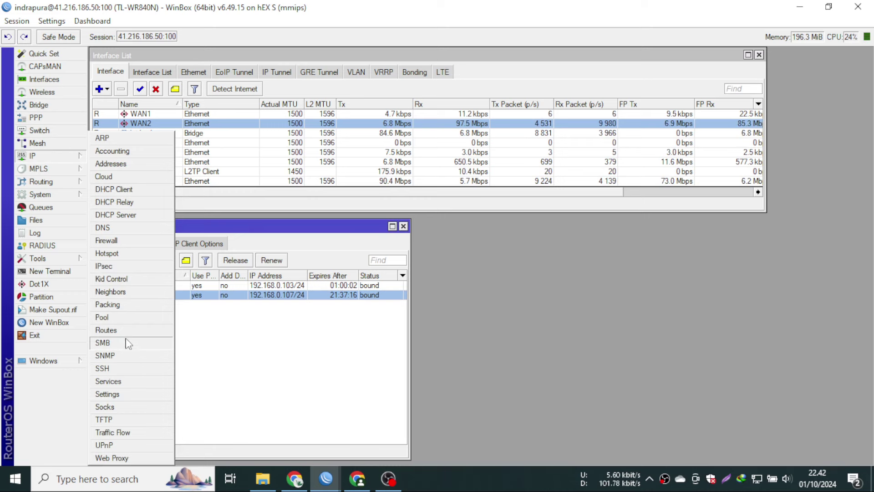
pyautogui.click(123, 330)
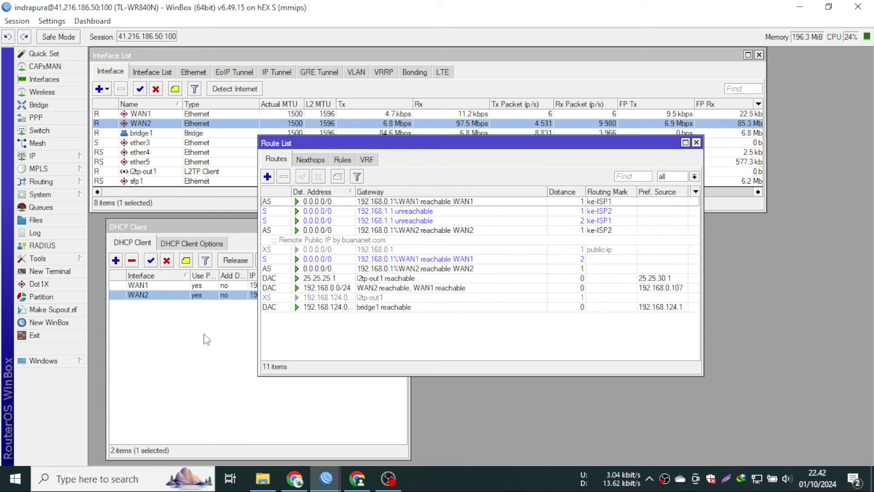
pyautogui.click(479, 202)
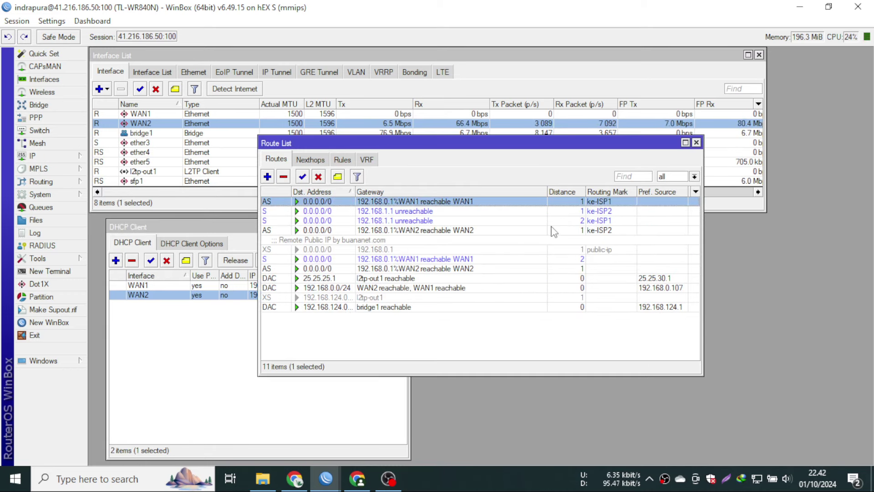
pyautogui.keyDown('ctrl'); pyautogui.click(484, 230); pyautogui.keyUp('ctrl')
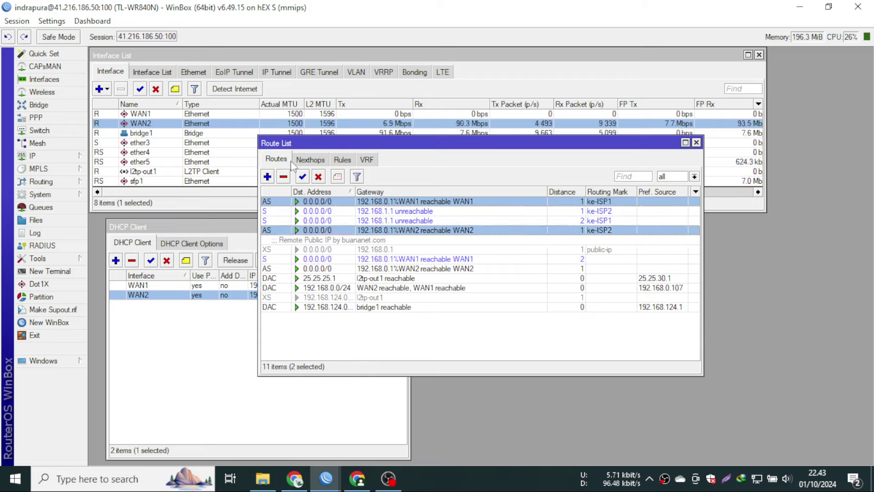
pyautogui.click(381, 221)
pyautogui.click(391, 202)
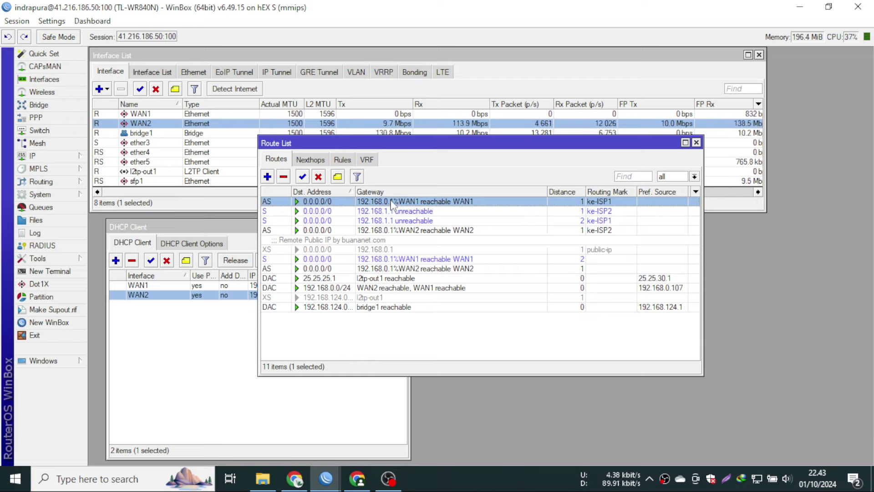
pyautogui.keyDown('shift'); pyautogui.click(407, 232); pyautogui.keyUp('shift')
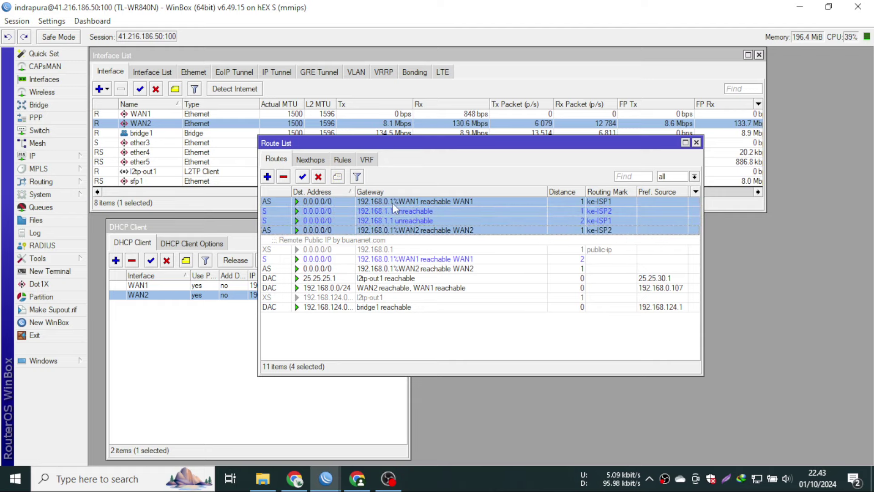
pyautogui.click(284, 177)
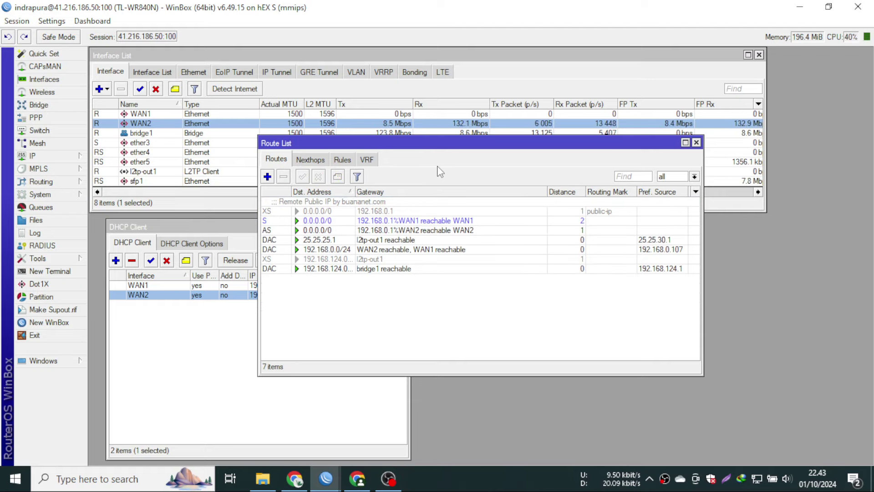
# - Move the route list clear of the DHCP client list and remove the disabled default route with routing mark public-ip
pyautogui.moveTo(414, 142); pyautogui.dragTo(580, 178)
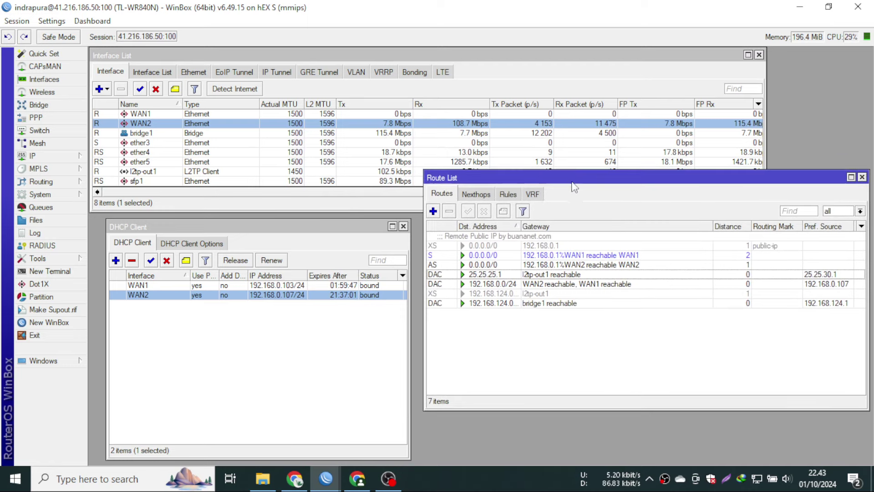
pyautogui.click(550, 245)
pyautogui.press('Delete')
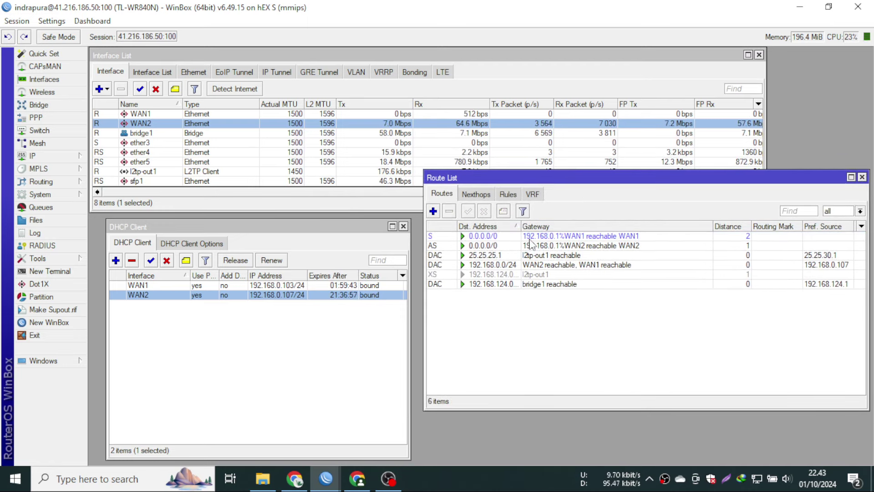
# - Examine the unmarked WAN2 default route's settings without changing them and return to the DHCP client list
pyautogui.moveTo(505, 182); pyautogui.dragTo(503, 225)
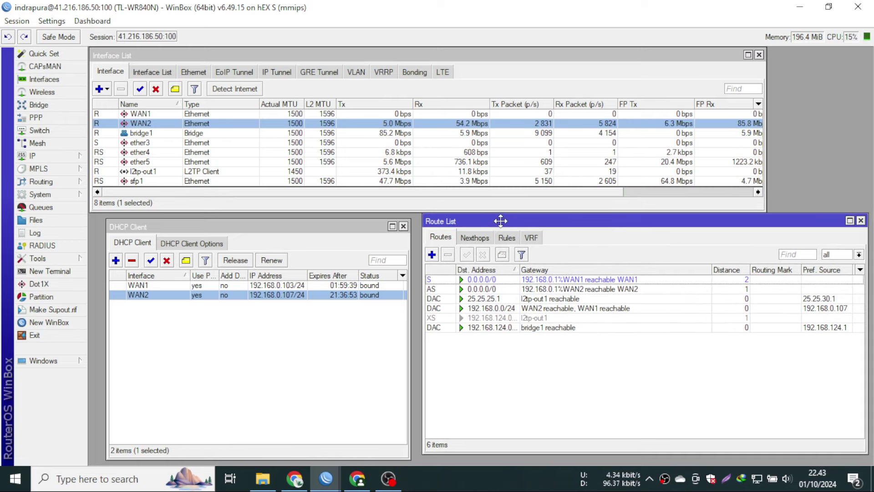
pyautogui.click(526, 289)
pyautogui.doubleClick(526, 290)
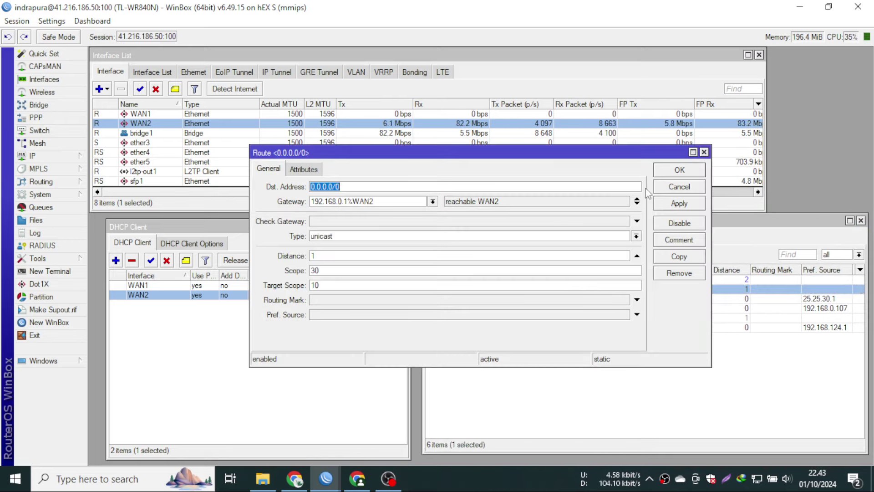
pyautogui.click(660, 188)
pyautogui.doubleClick(589, 289)
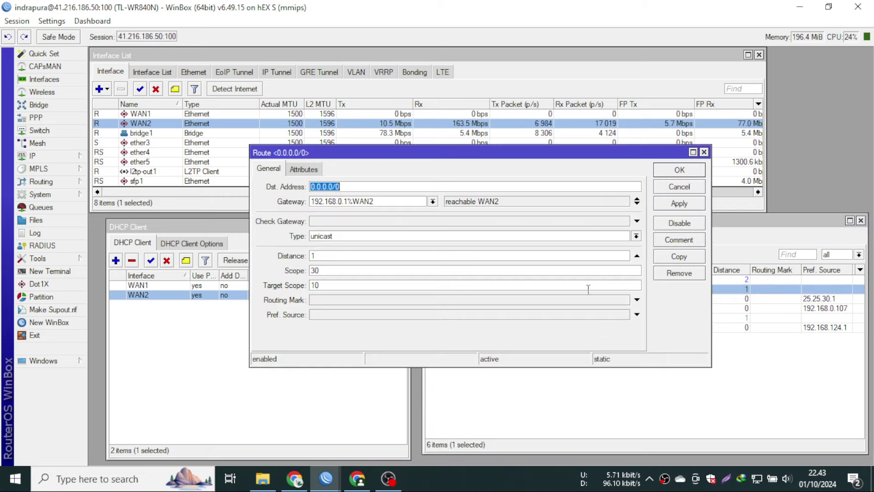
pyautogui.click(681, 187)
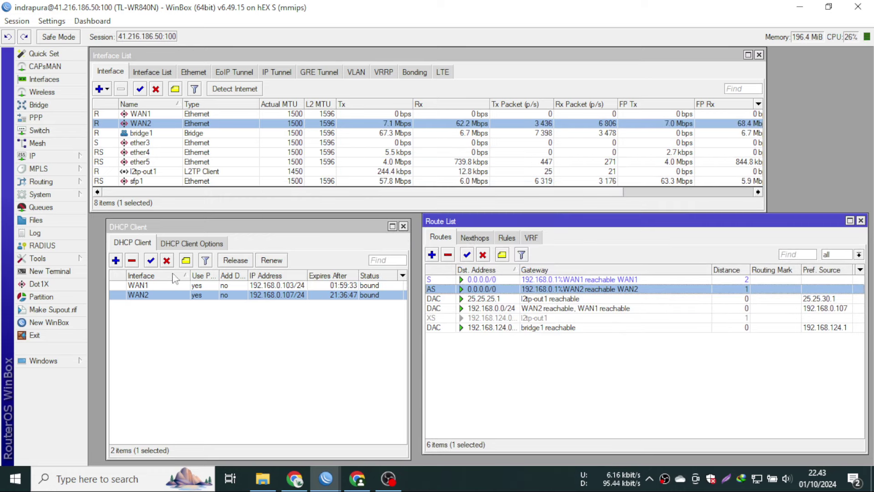
pyautogui.click(55, 155)
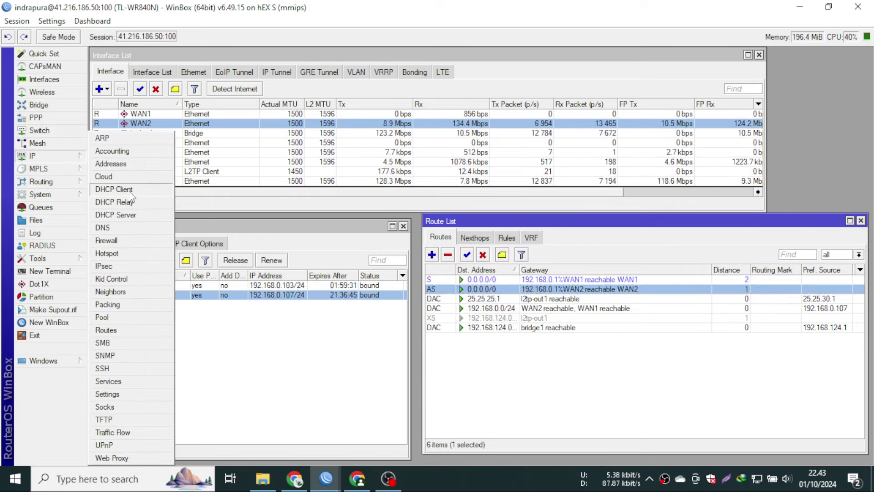
pyautogui.click(114, 202)
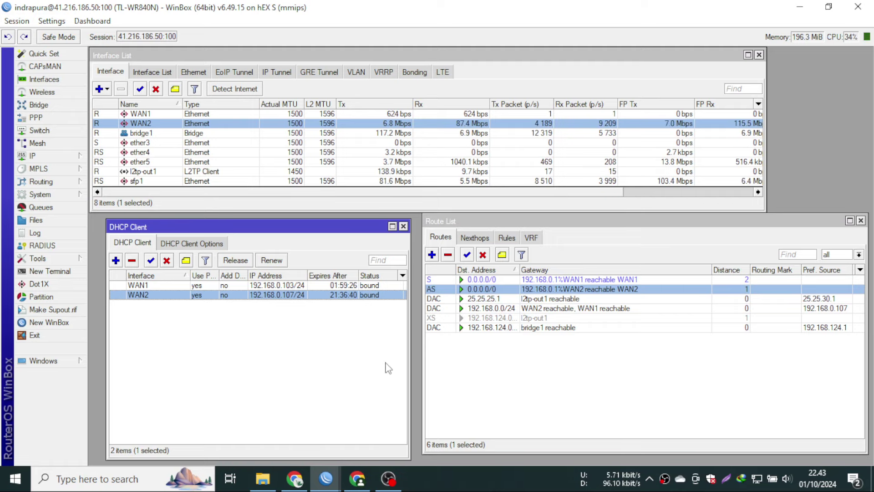
# - Remove the disabled static route to 192.168.124.0/24 through l2tp-out1
pyautogui.doubleClick(514, 319)
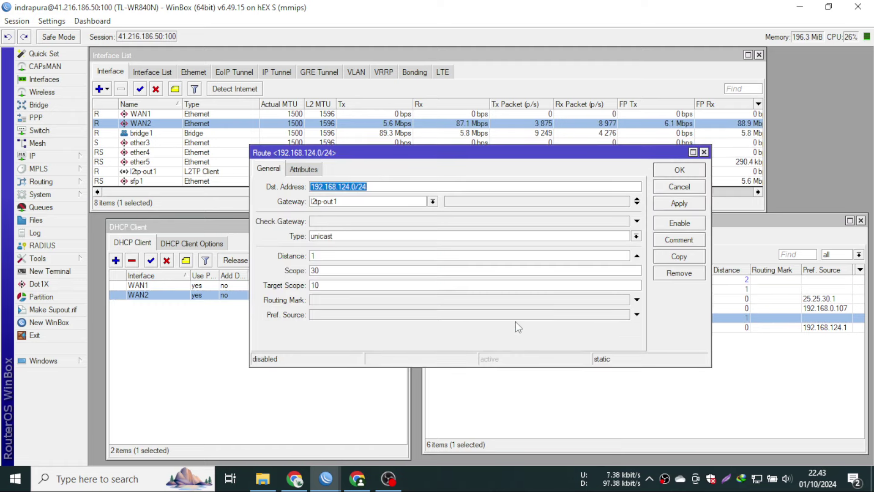
pyautogui.click(696, 273)
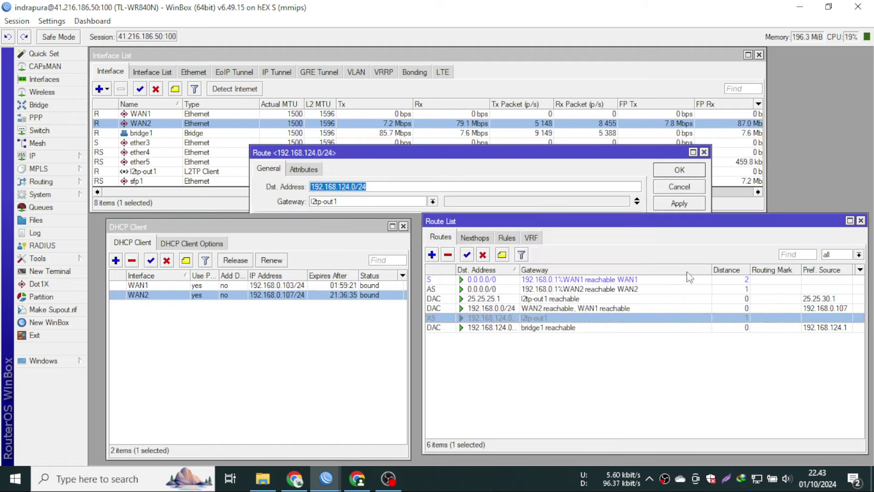
pyautogui.click(300, 364)
# - Open the firewall and review its filter and NAT rules, including the masquerade rules for WAN1 and WAN2
pyautogui.click(45, 155)
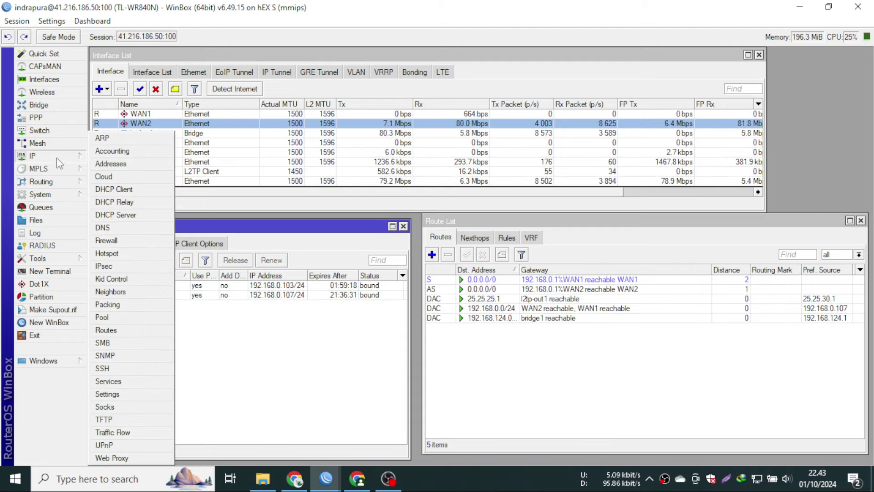
pyautogui.click(107, 240)
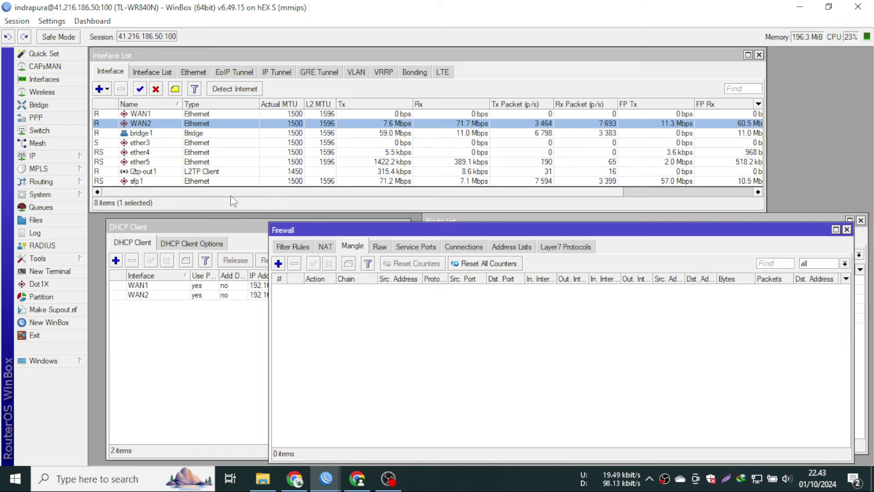
pyautogui.click(292, 247)
pyautogui.click(326, 246)
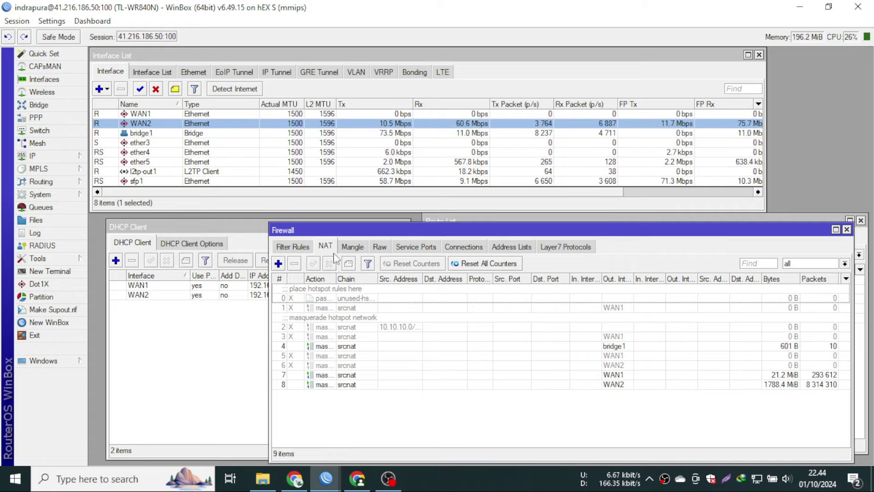
pyautogui.moveTo(327, 230); pyautogui.dragTo(354, 214)
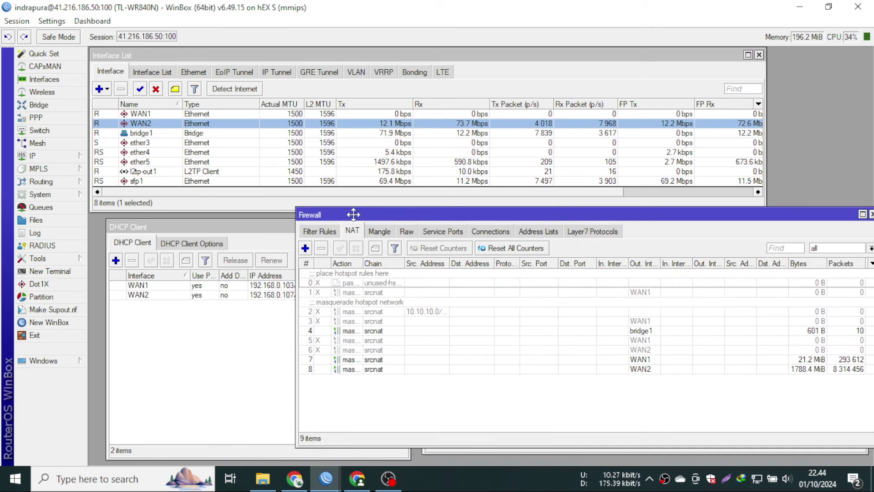